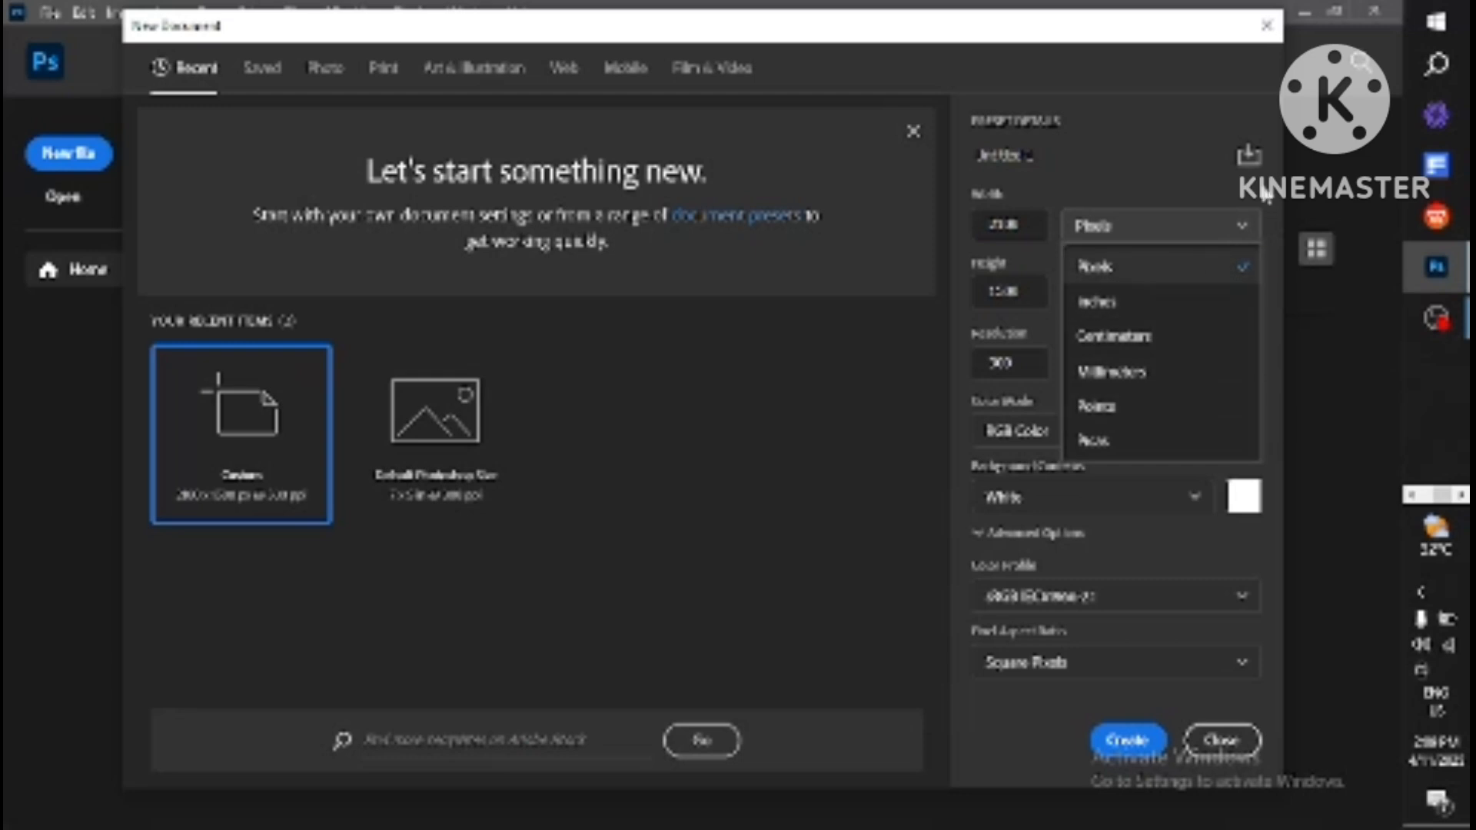
Create a new document 1080 pixels wide and 1280 pixels high
click(1021, 225)
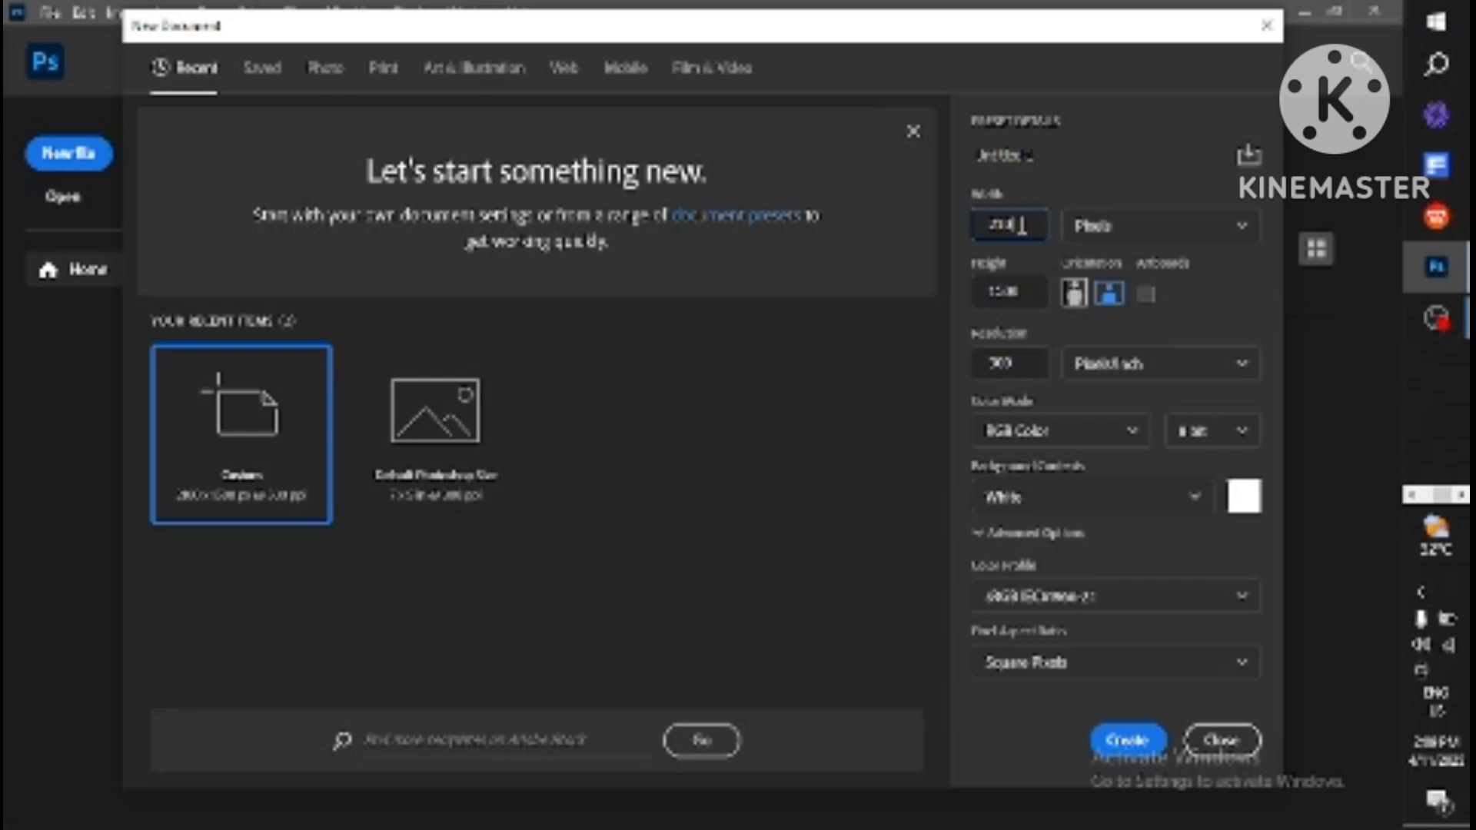
key(BackSpace)
key(BackSpace)
key(BackSpace)
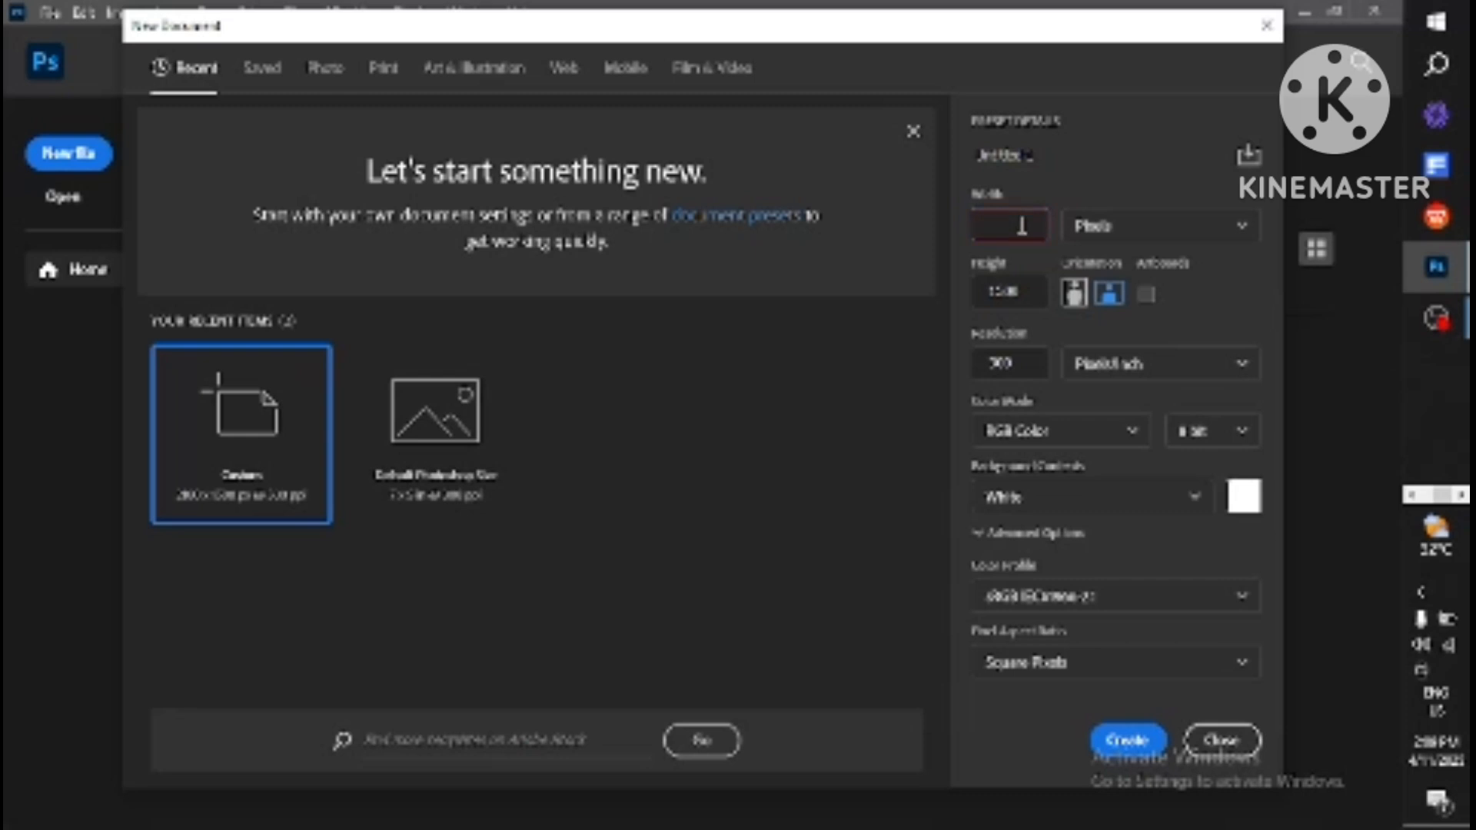
text(1080)
click(1021, 294)
key(BackSpace)
key(BackSpace)
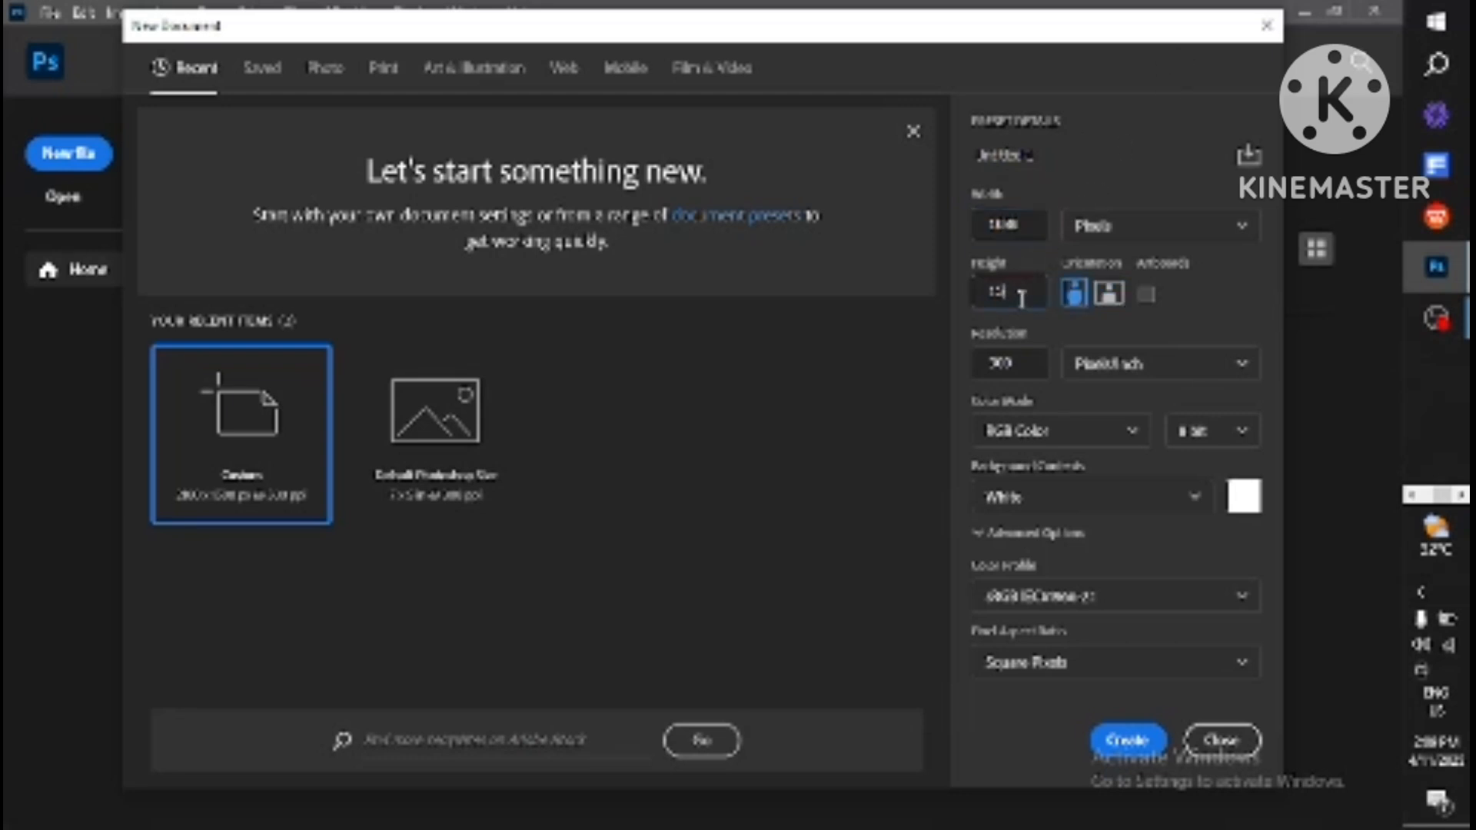
text(200)
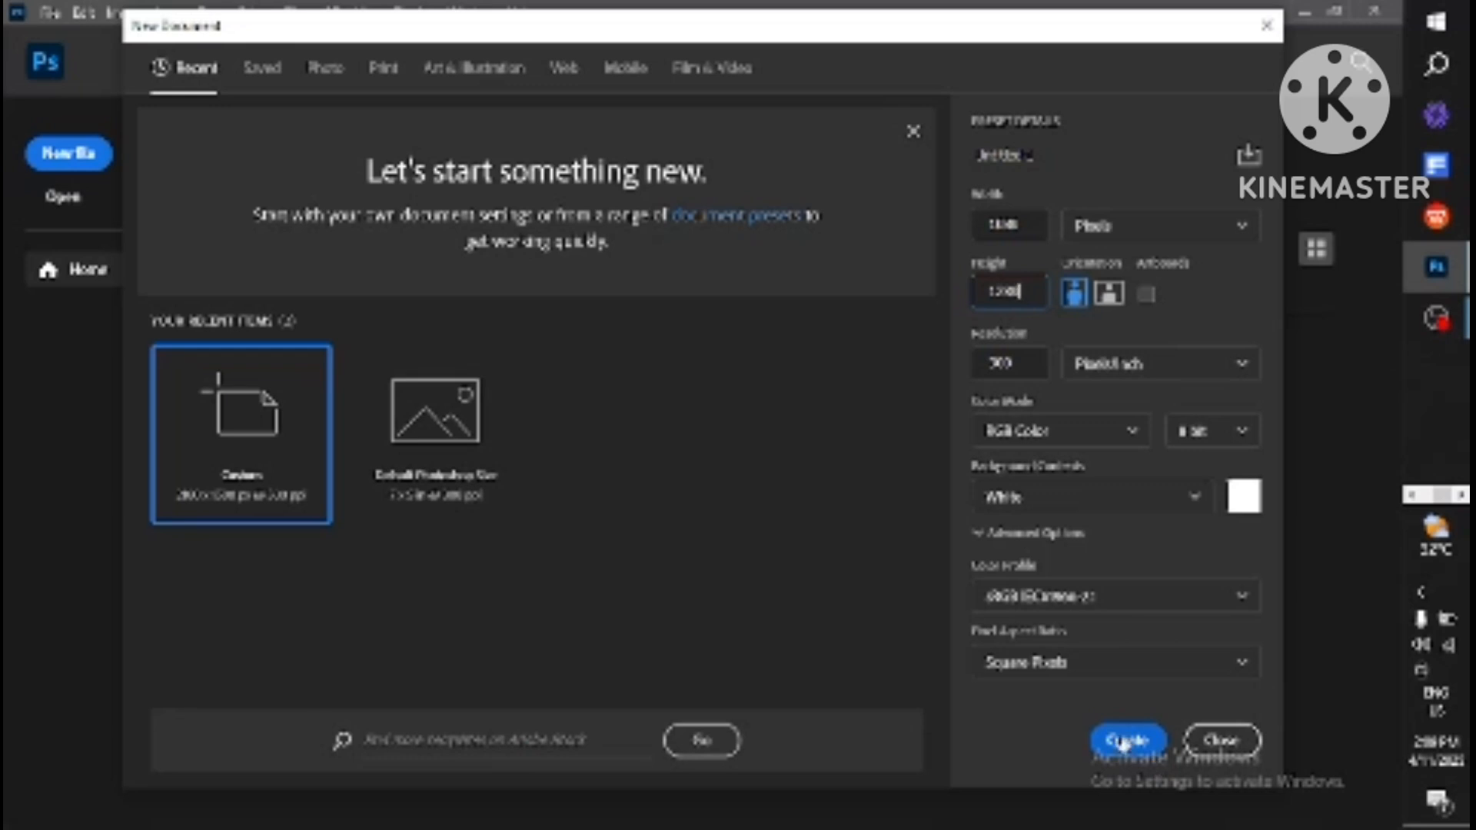
click(1123, 742)
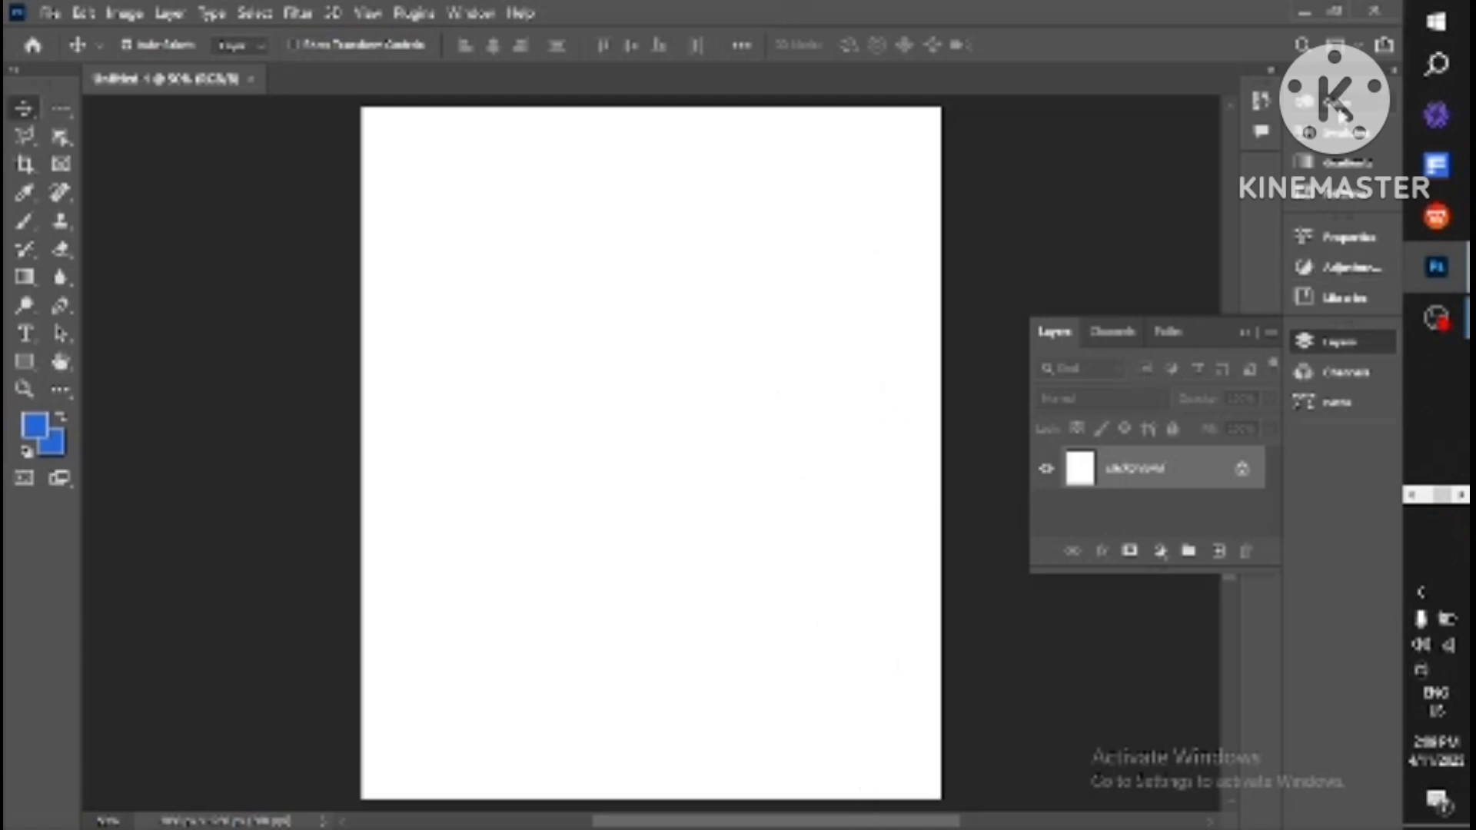
Look over the document properties, adjustments, libraries and layer list in the expanded docks, and collapse the docks again
click(1393, 72)
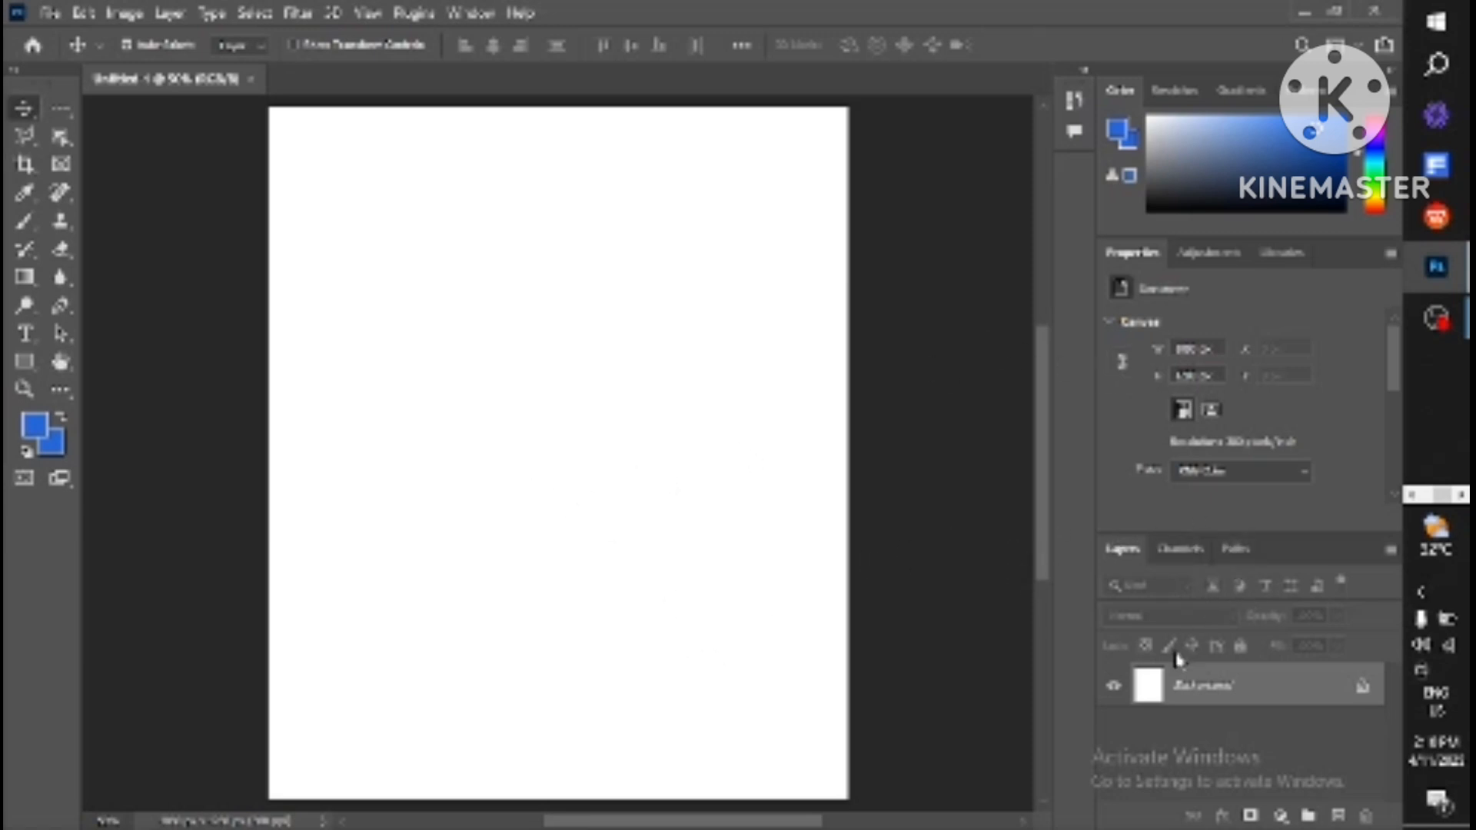
double_click(1123, 551)
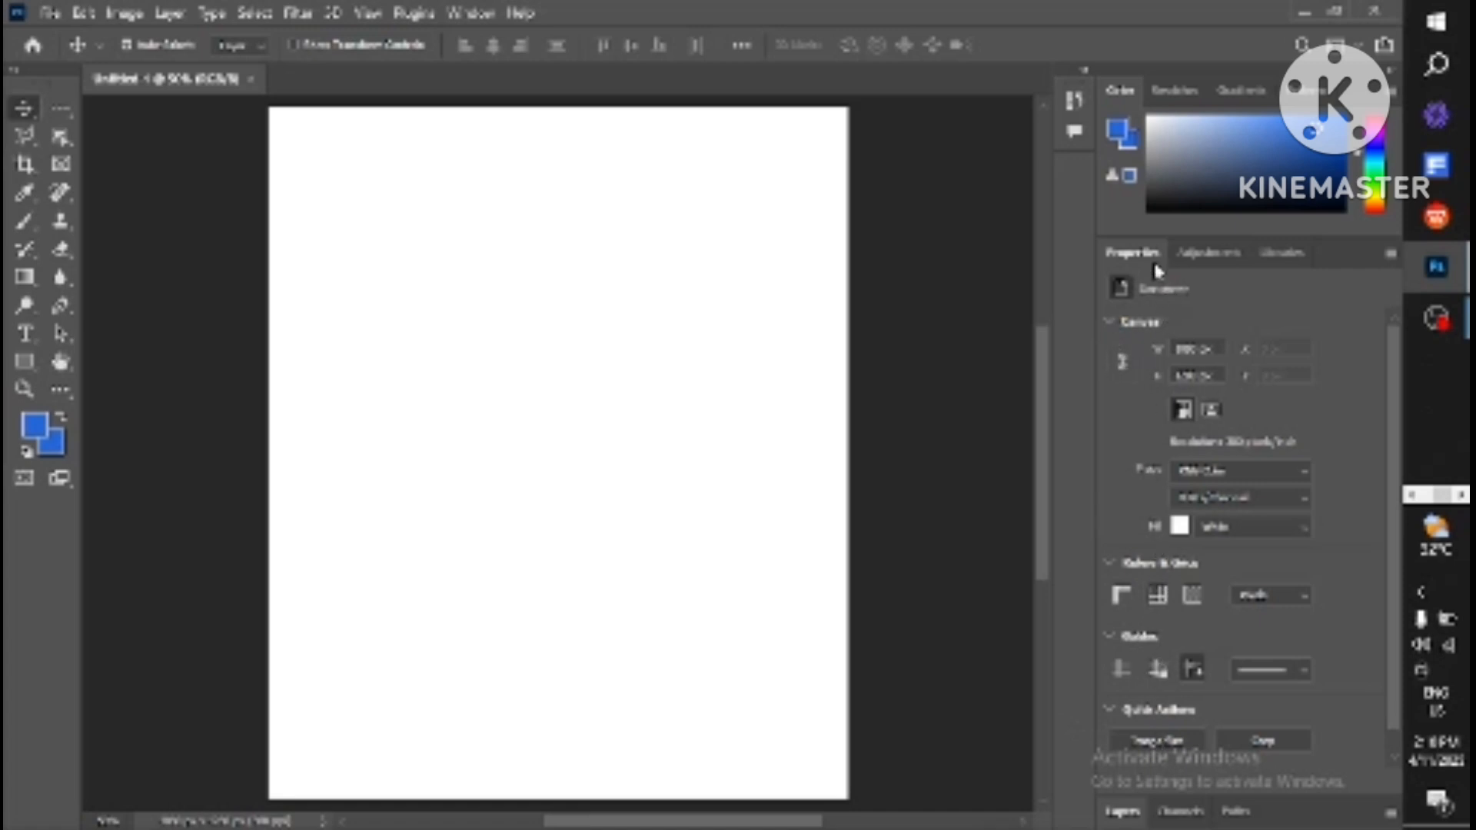
click(1211, 259)
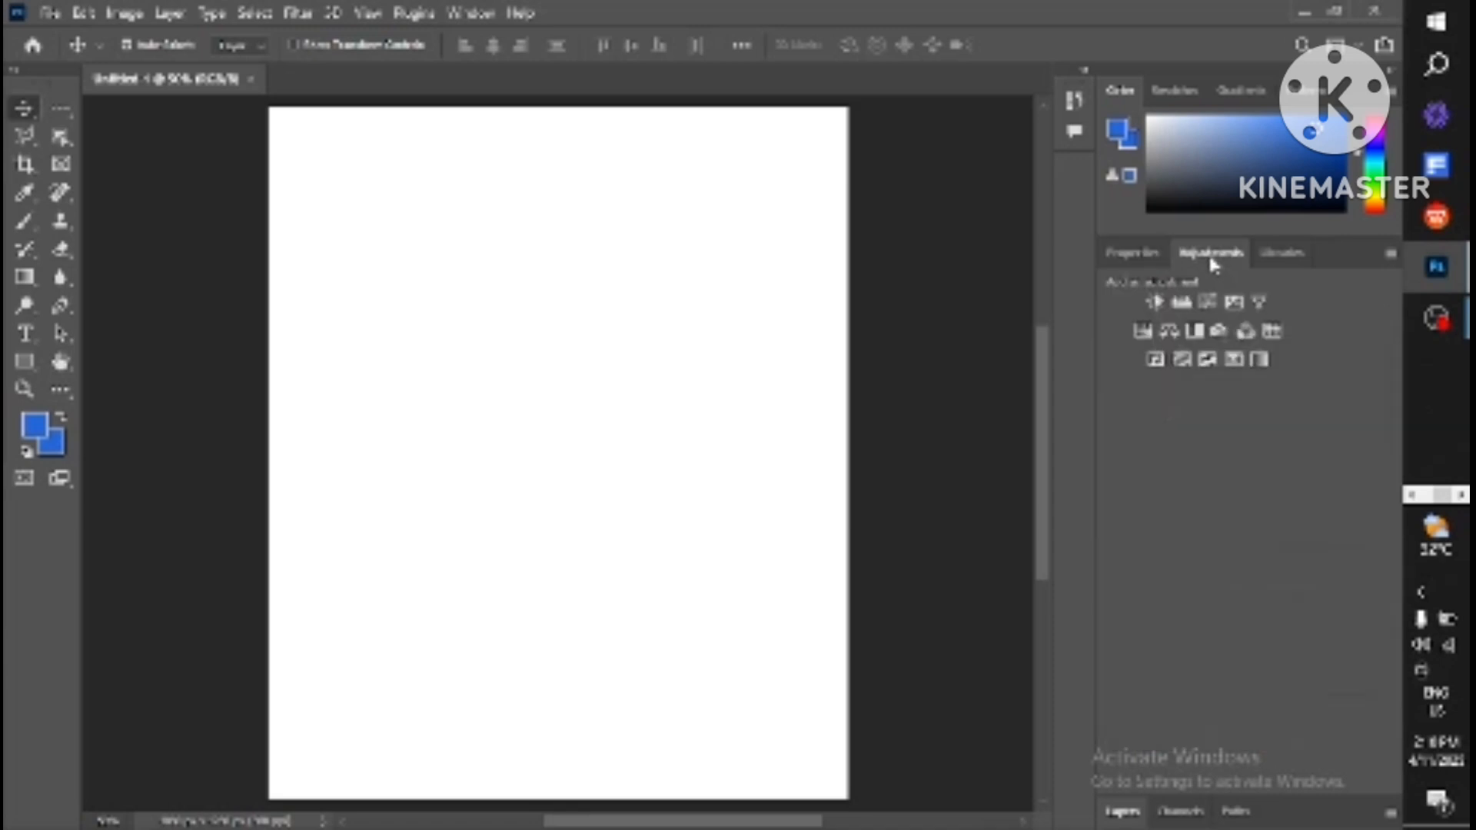
click(1280, 253)
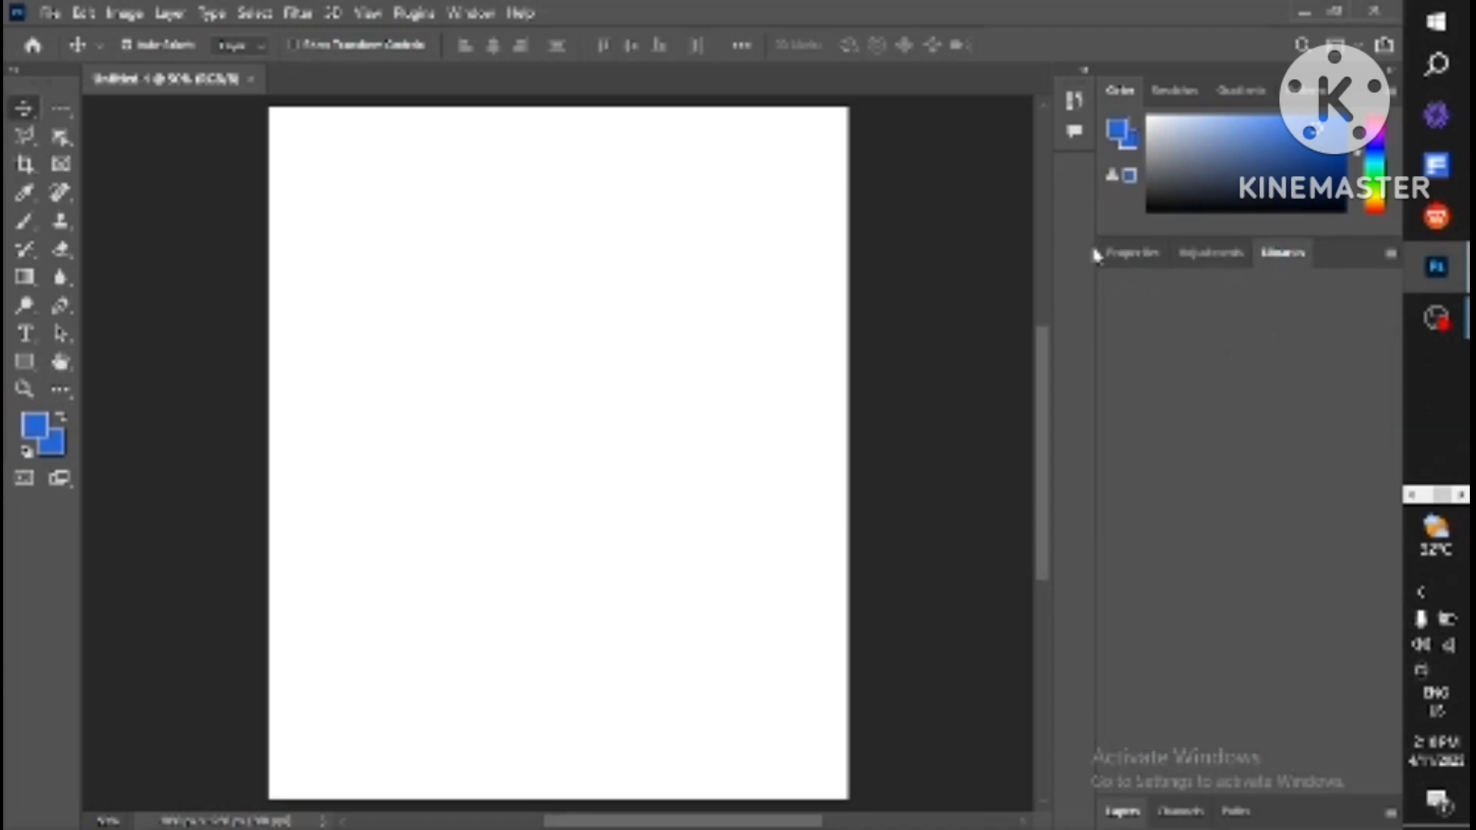
click(1116, 247)
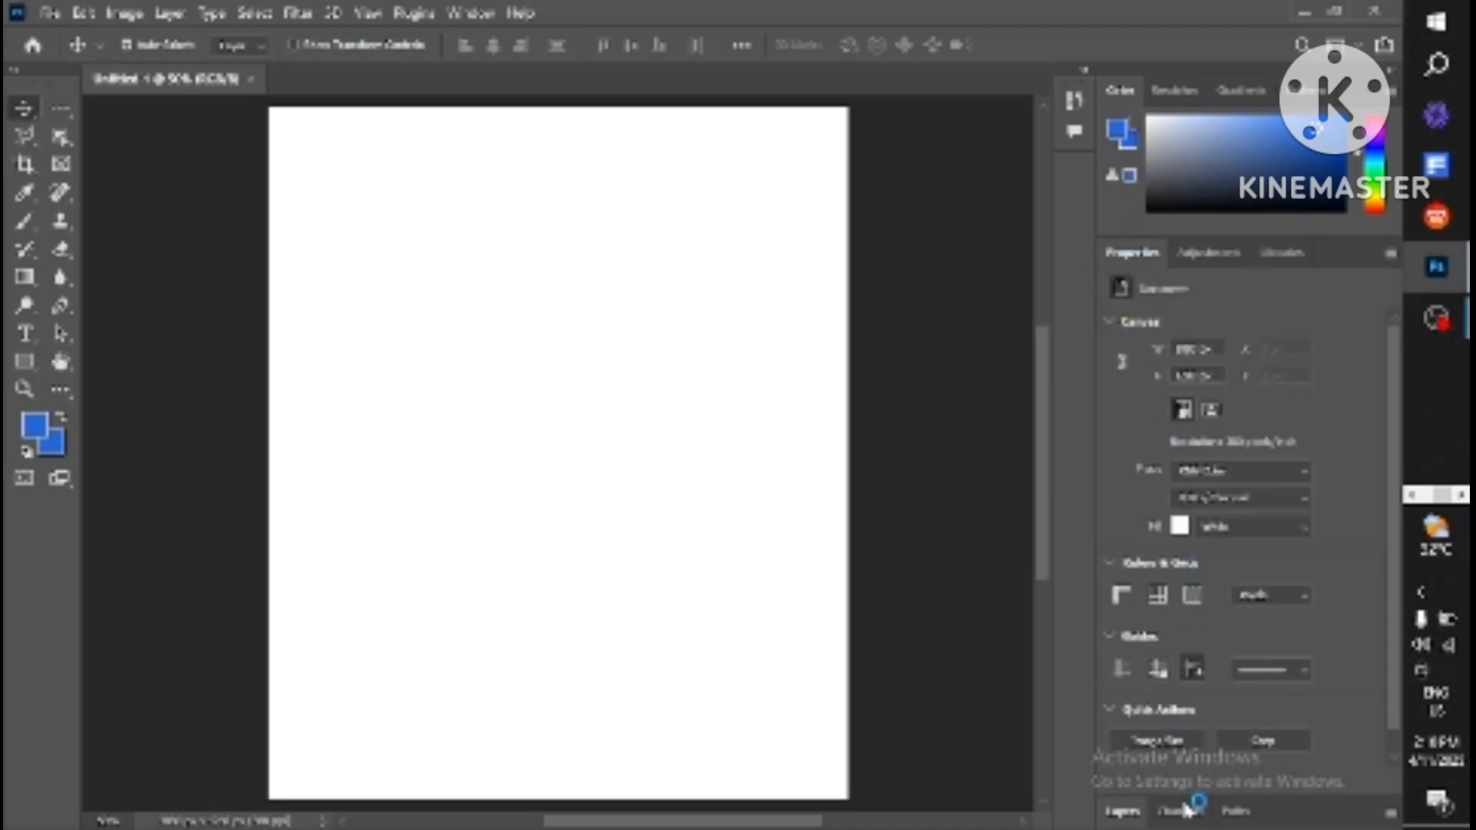
click(1119, 813)
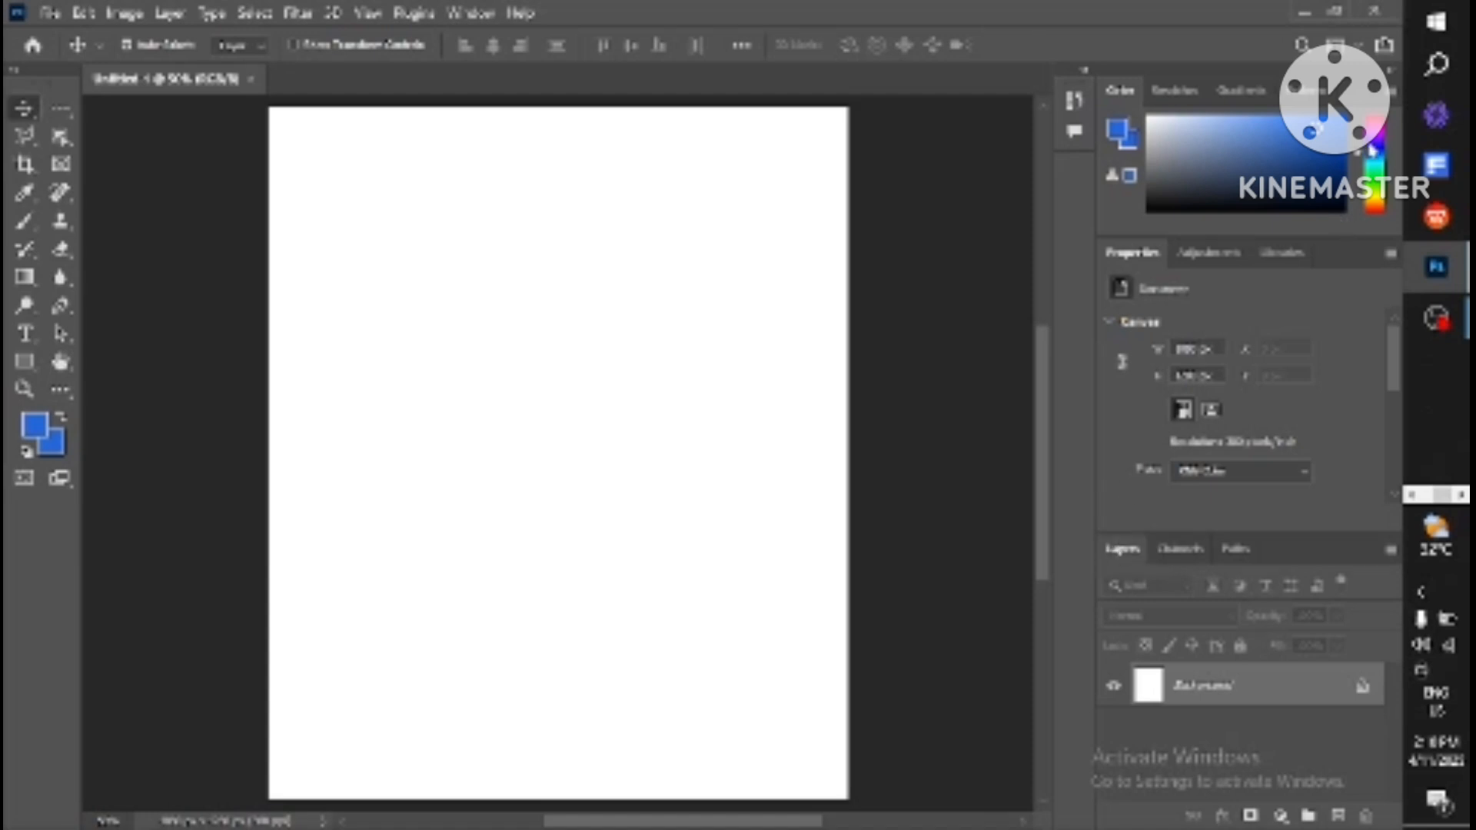
click(1391, 70)
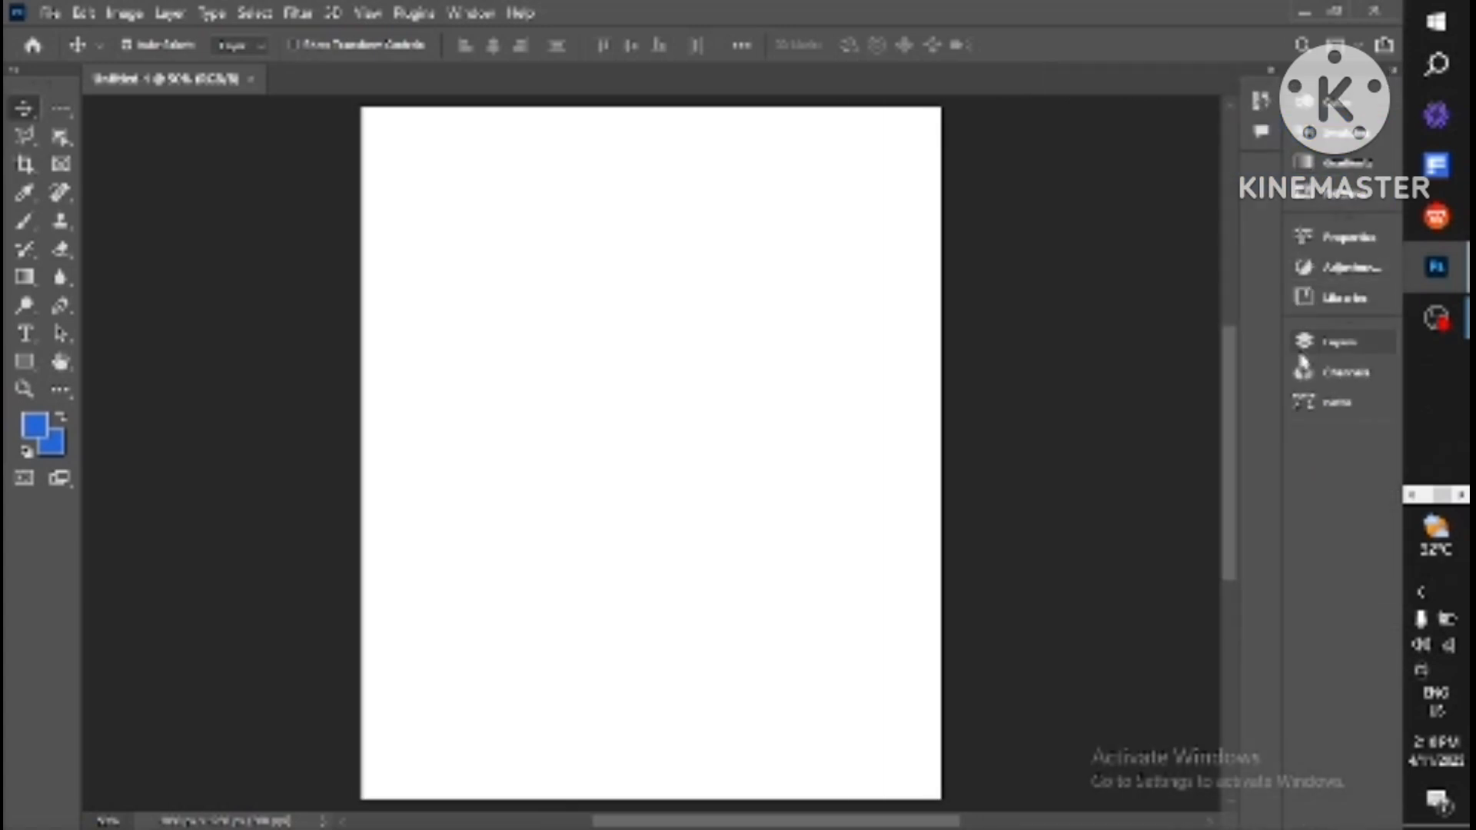
Add a layer mask to the Background layer and alternate between its layer and mask thumbnails, leaving the mask active
click(1305, 343)
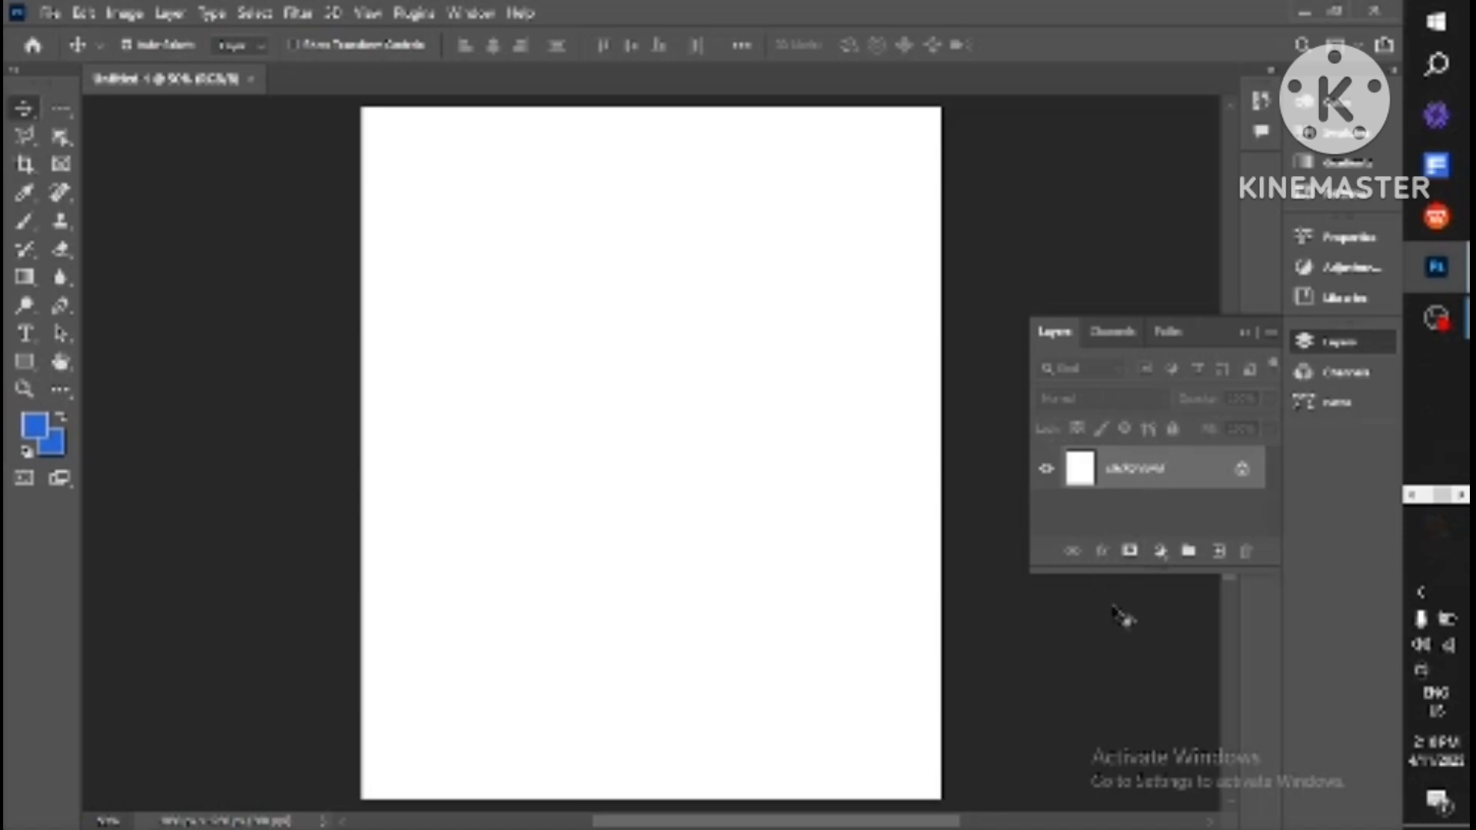
click(1129, 552)
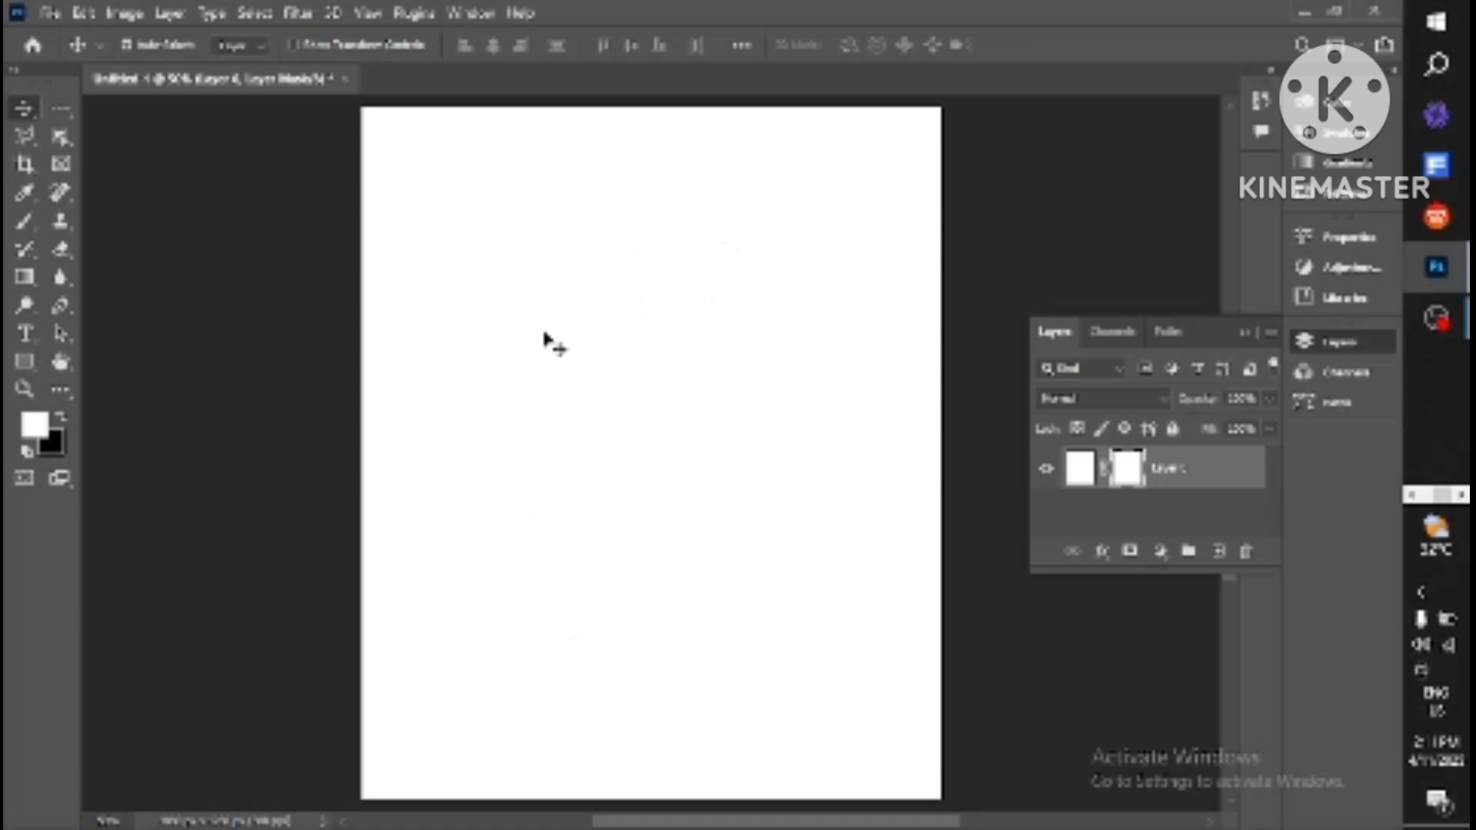
click(1079, 463)
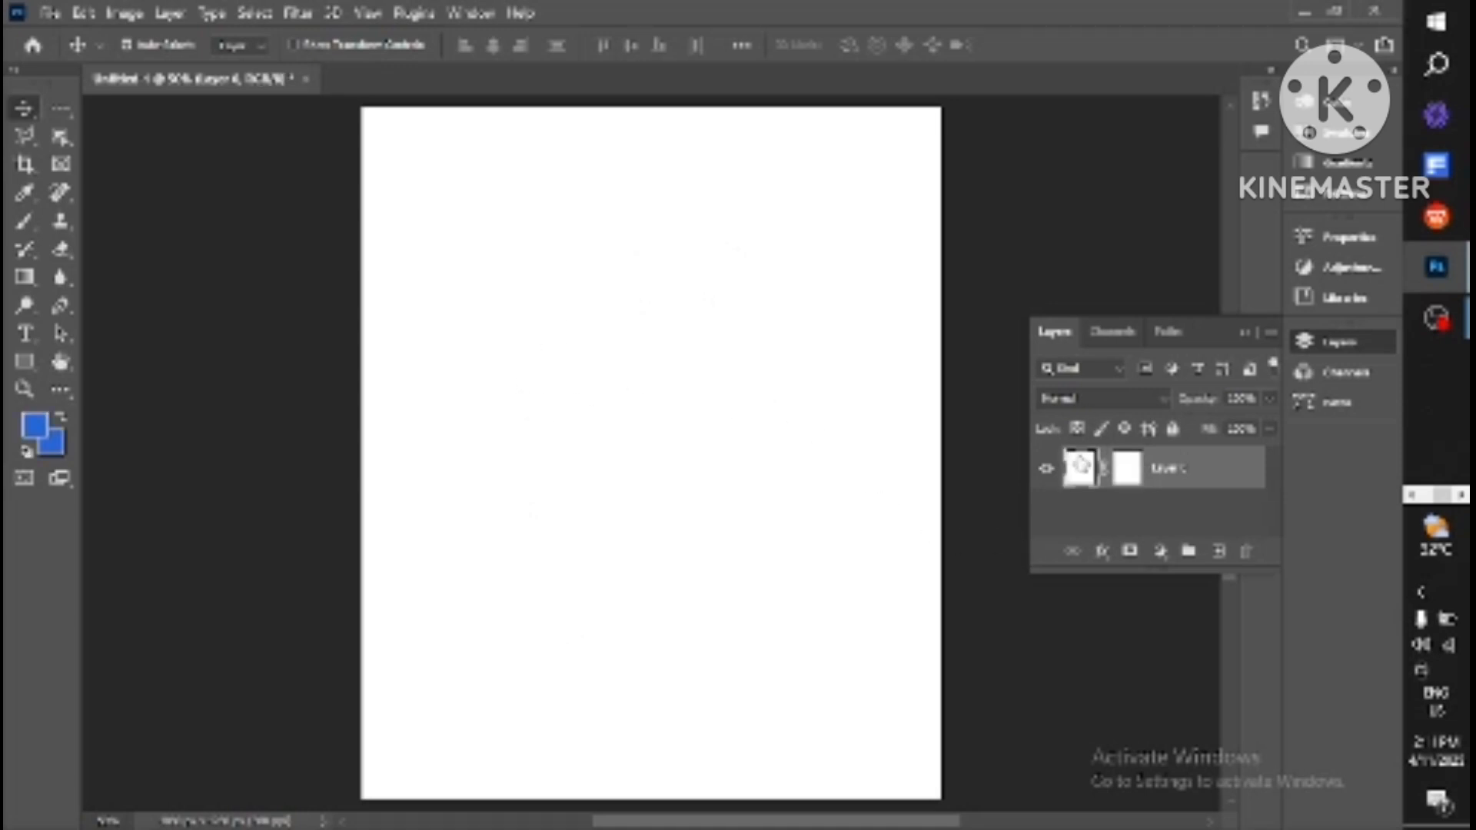
click(1128, 473)
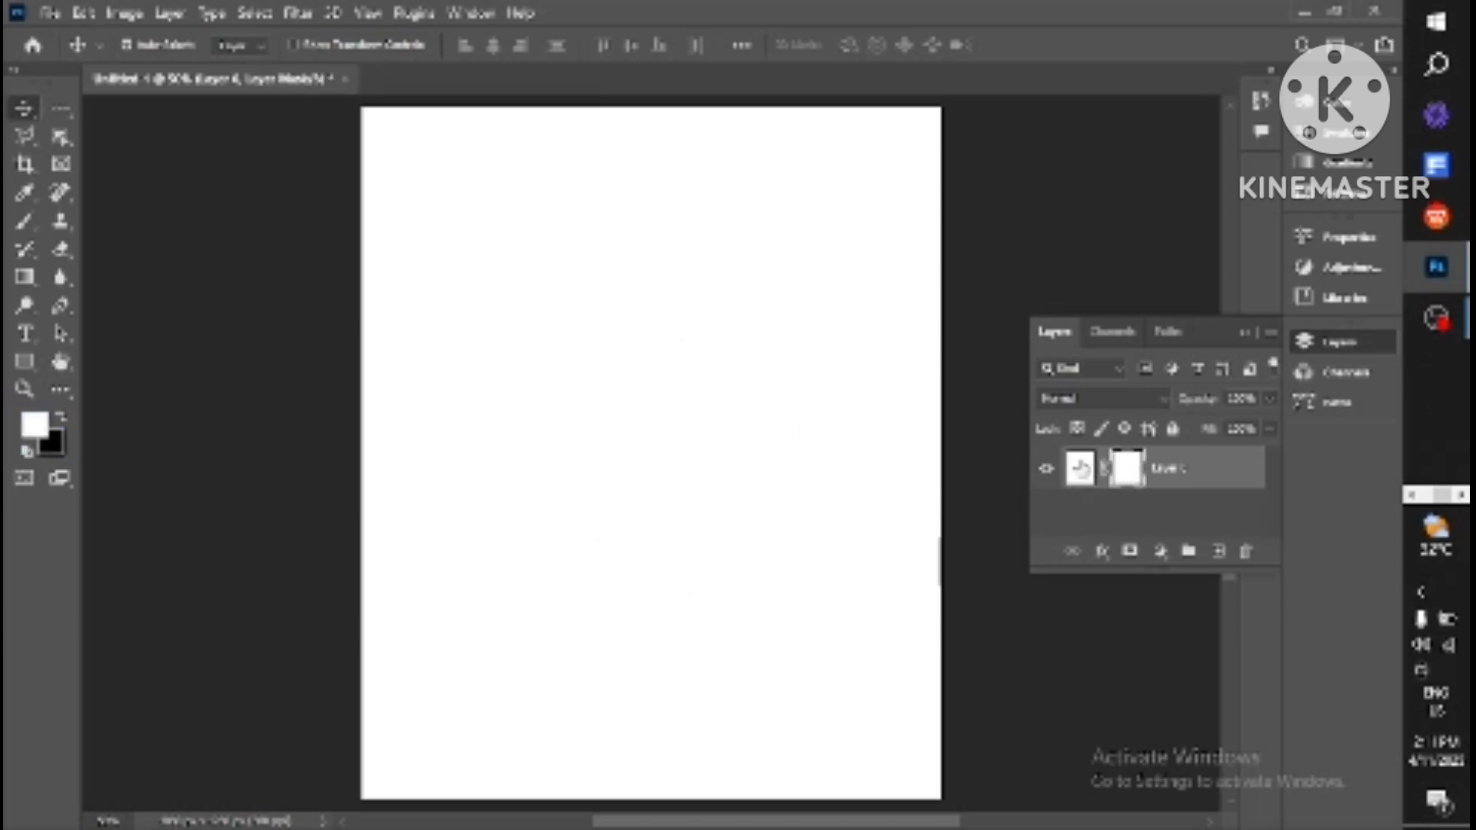
click(1080, 466)
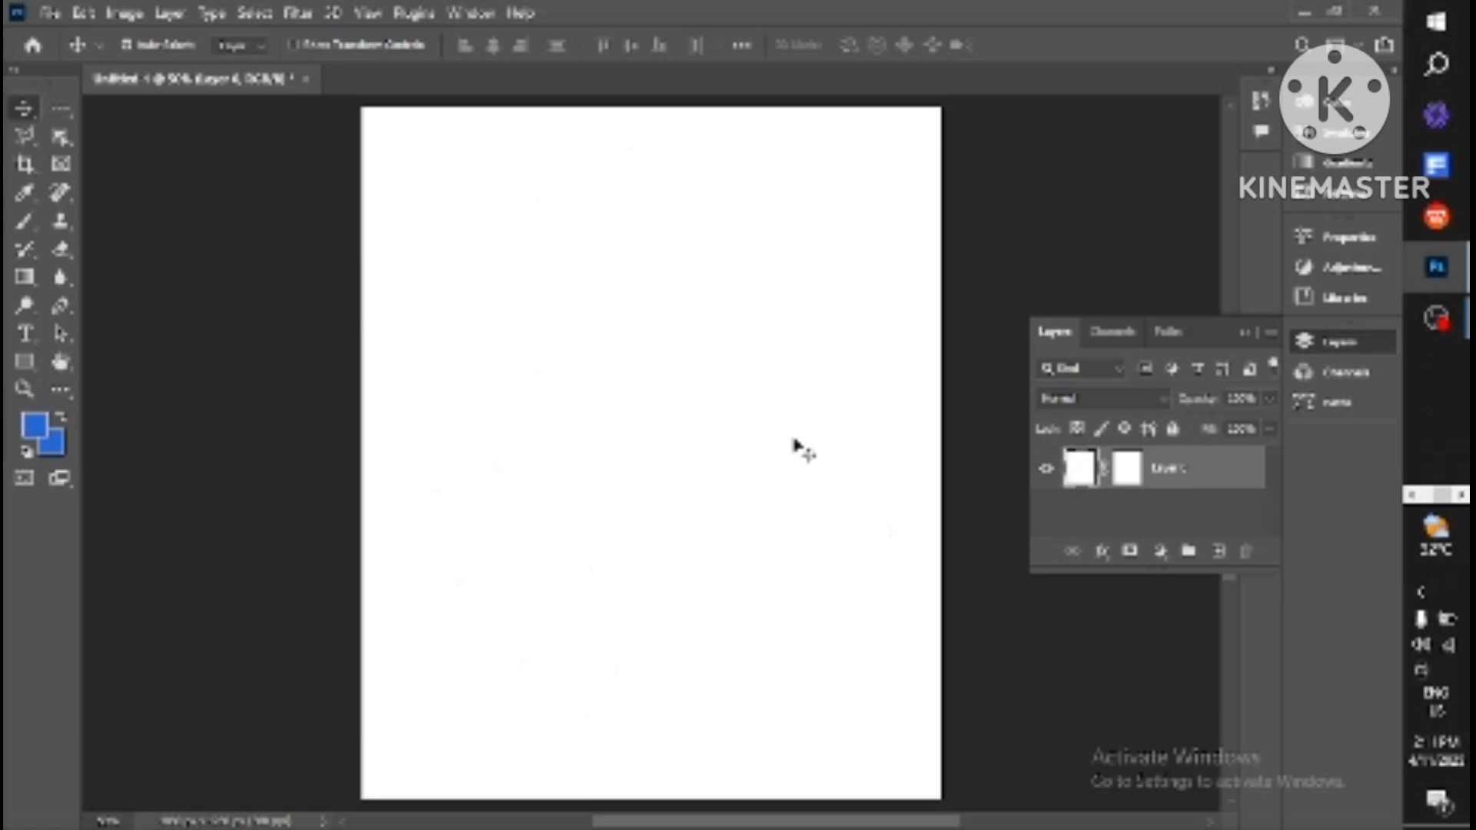
click(1129, 470)
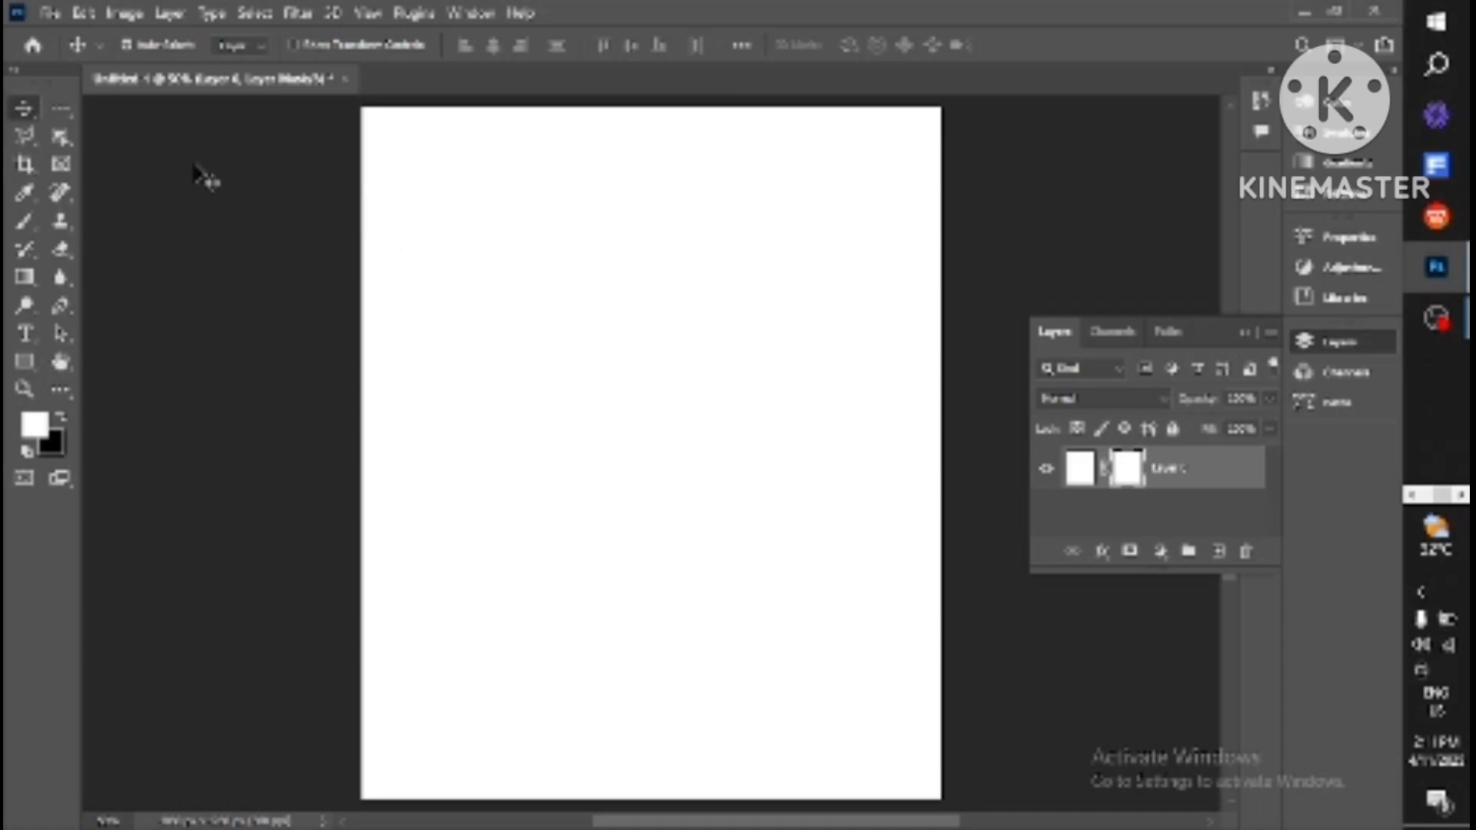
Examine the Move, Single Row Marquee, Lasso and Object Selection tools and their options
click(60, 108)
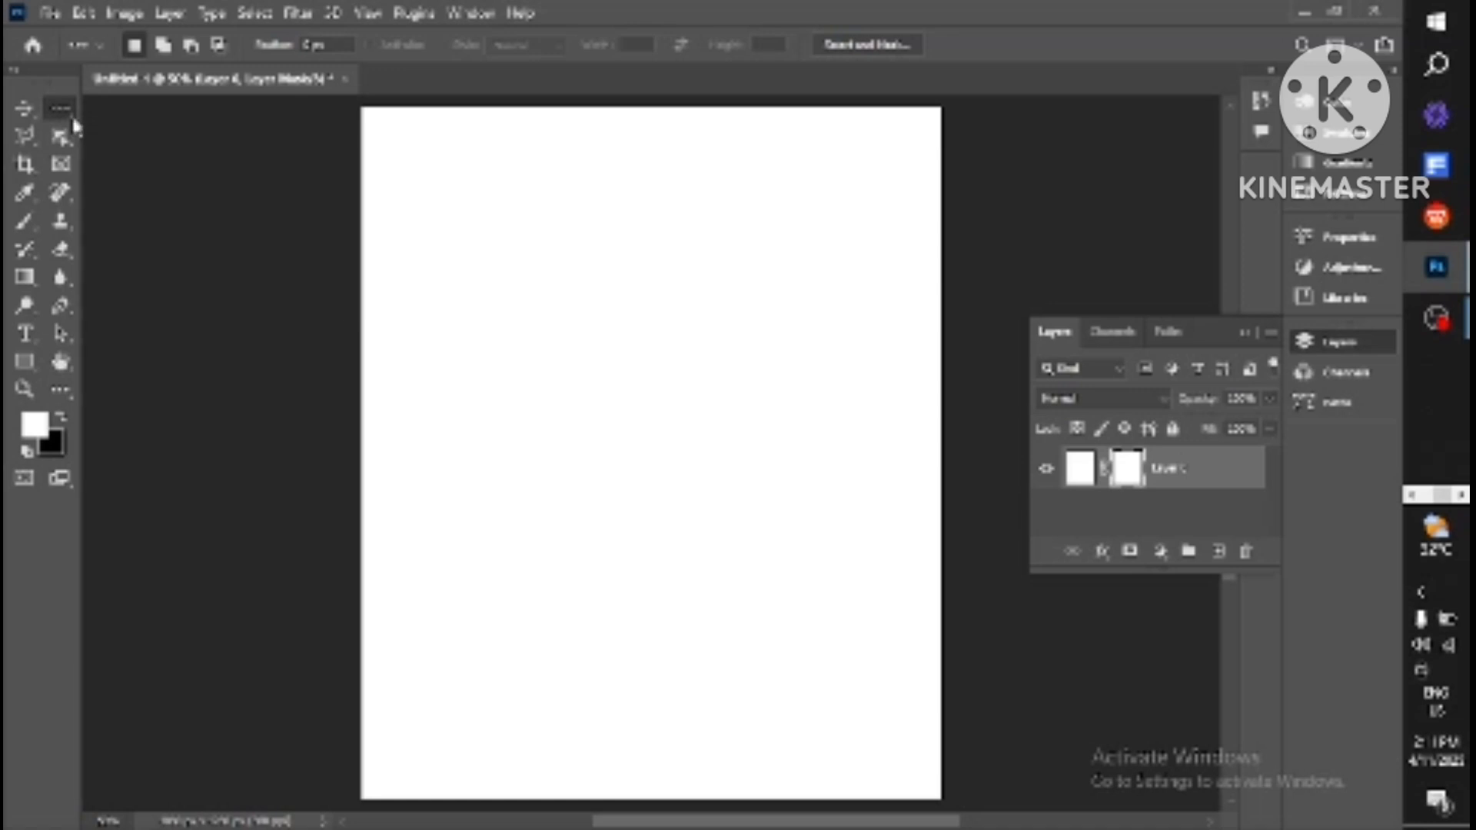
click(23, 112)
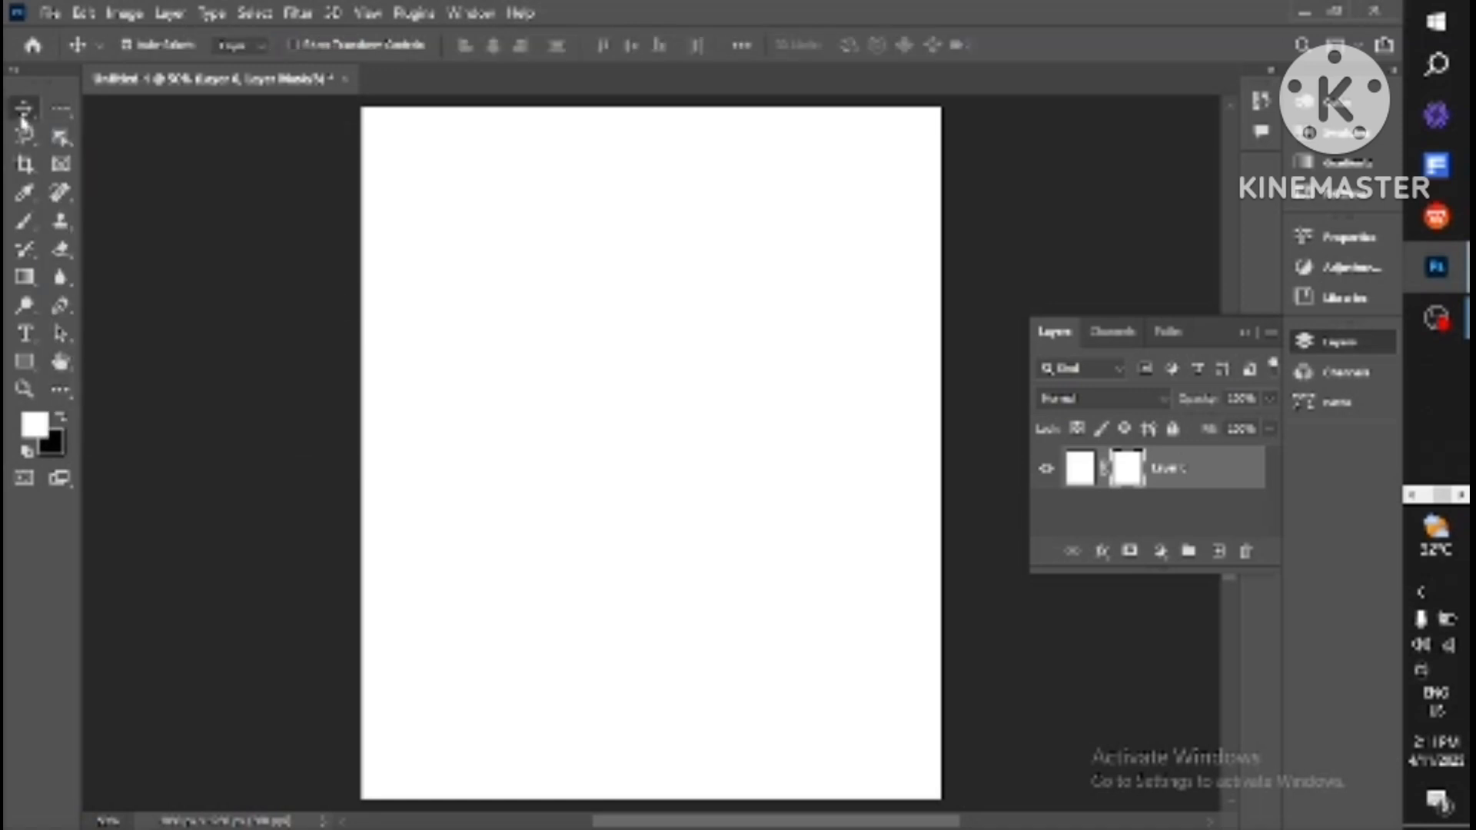
click(70, 113)
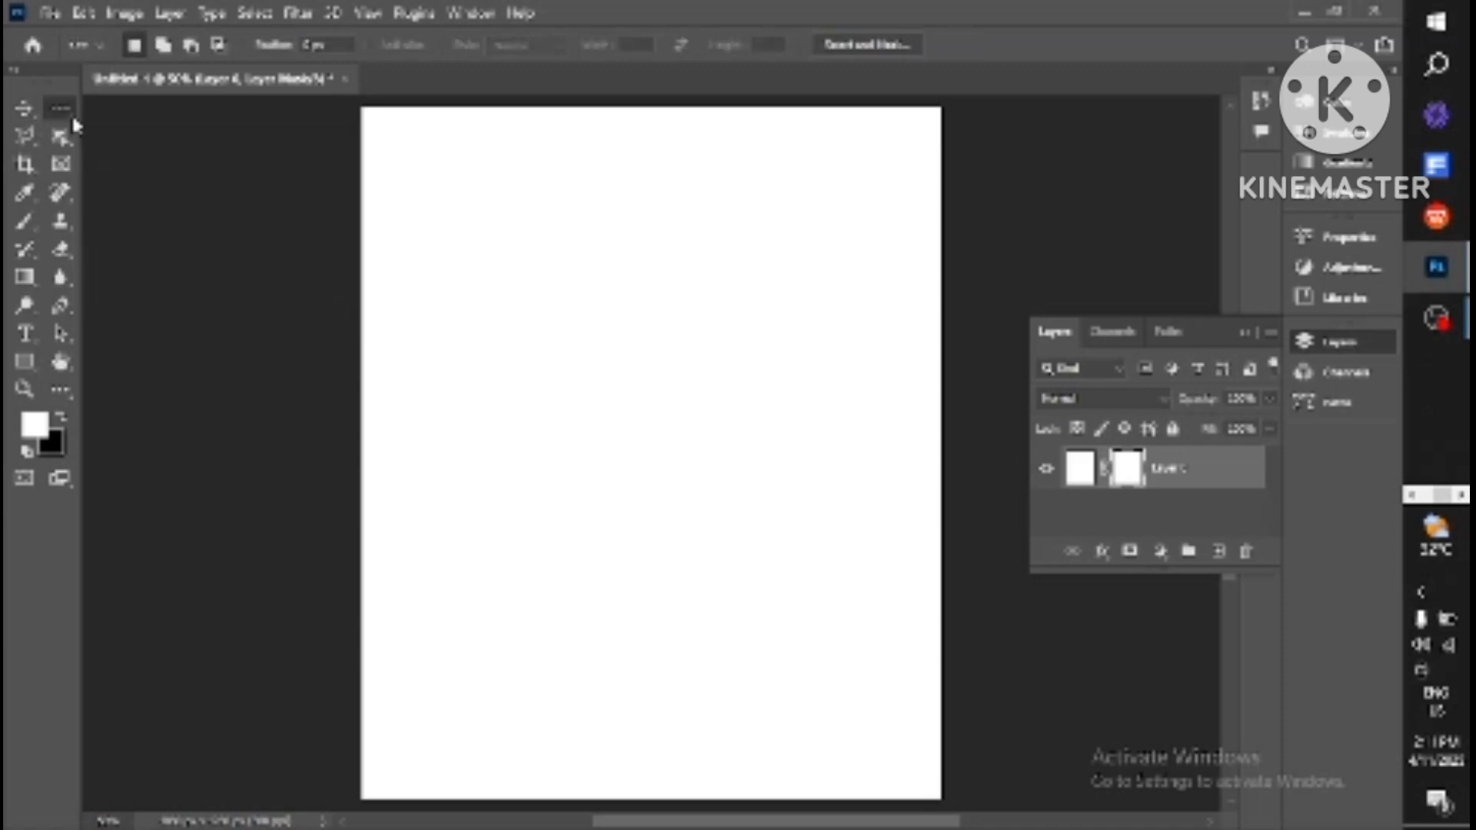
click(24, 110)
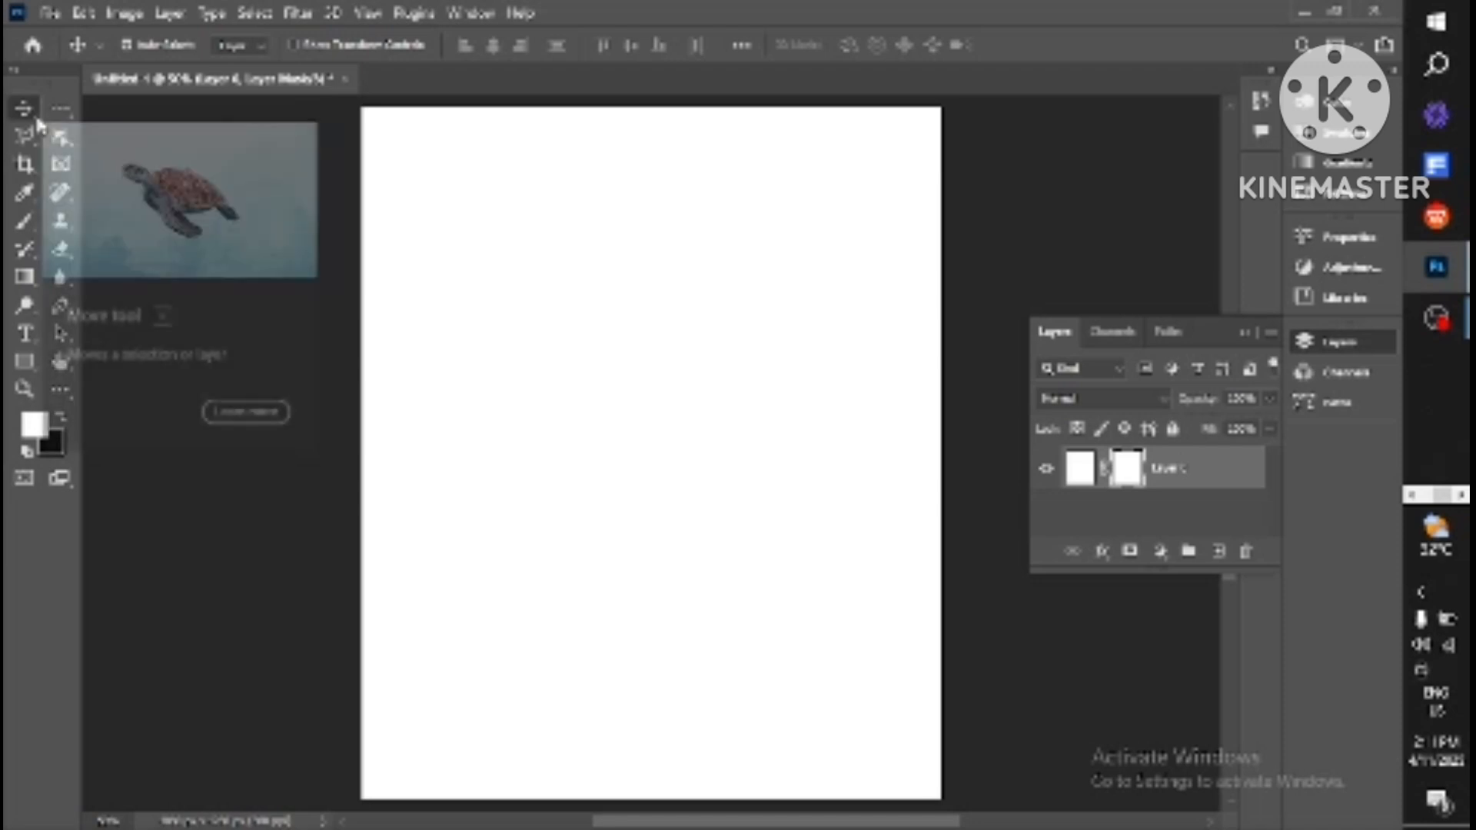
click(67, 112)
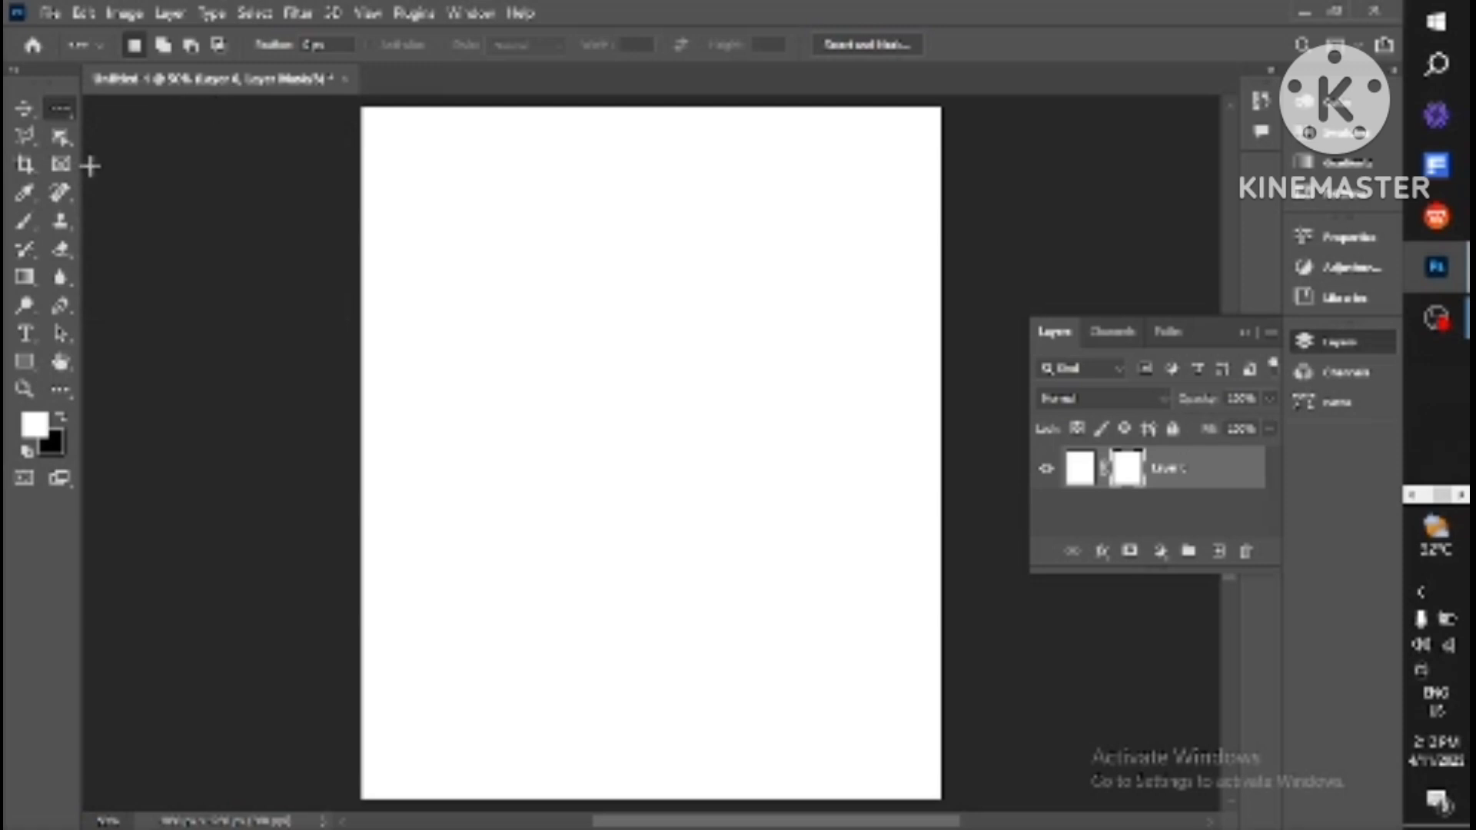
click(34, 139)
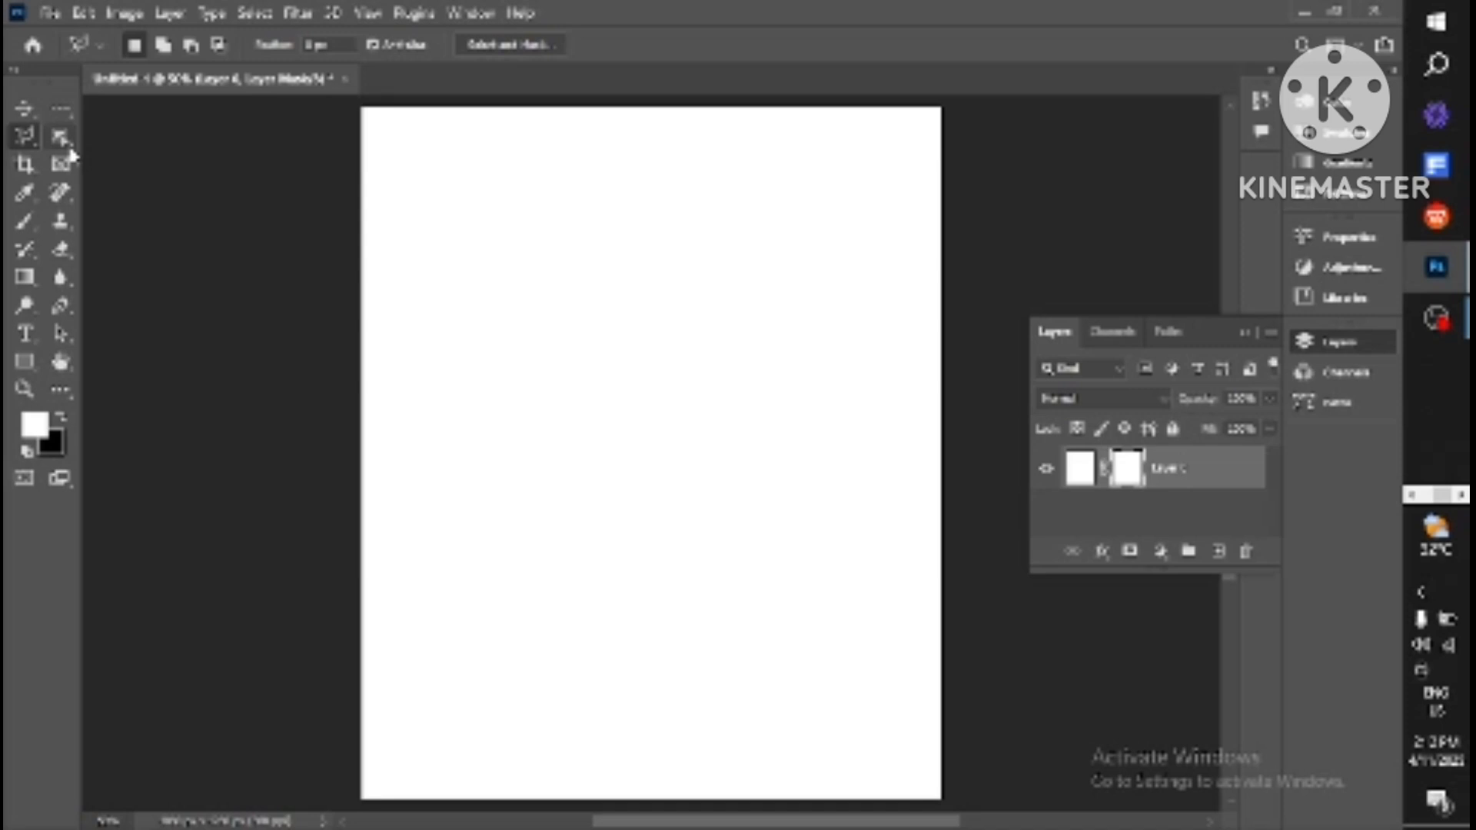
click(69, 153)
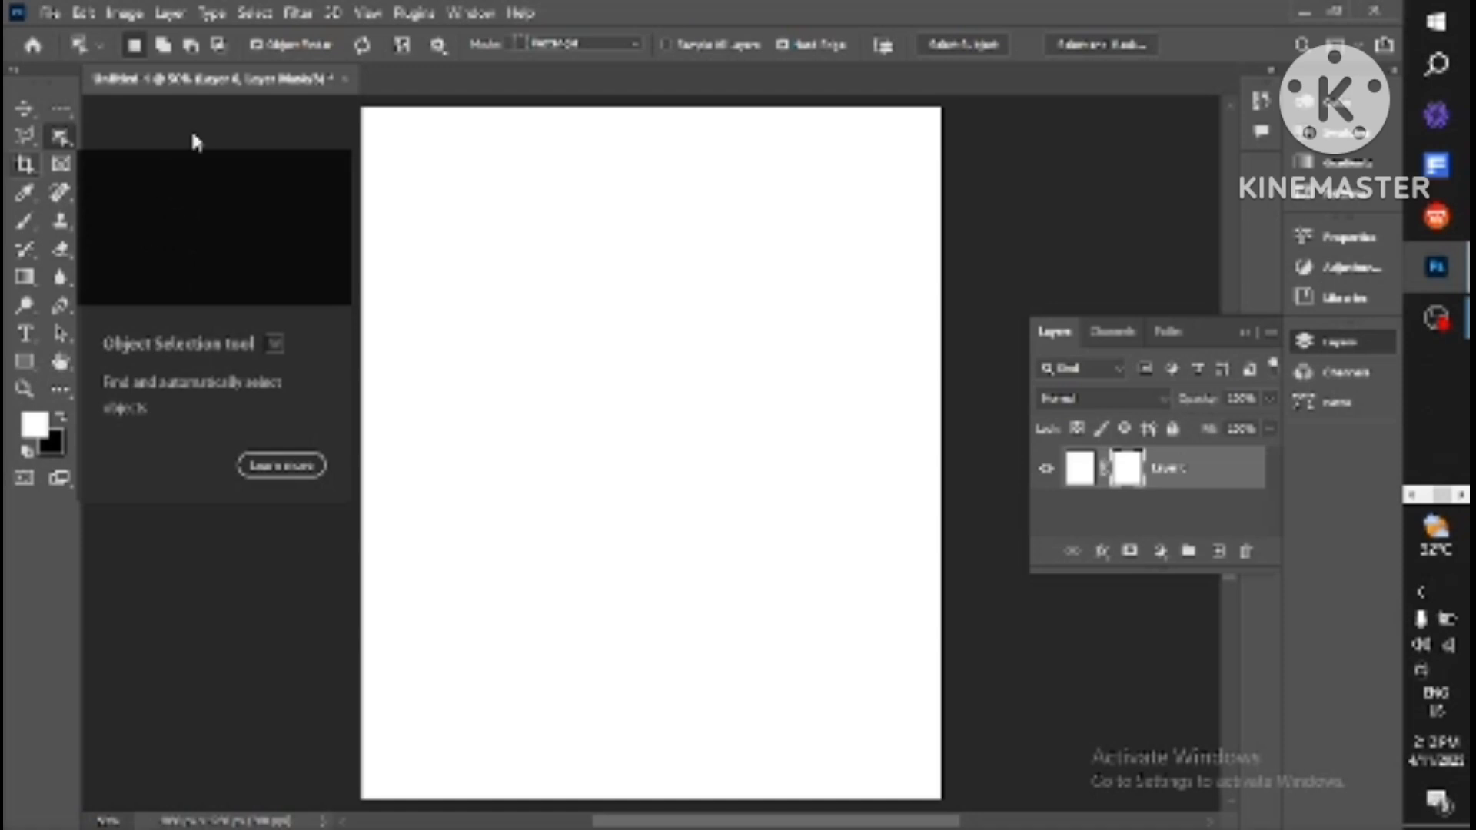
click(62, 191)
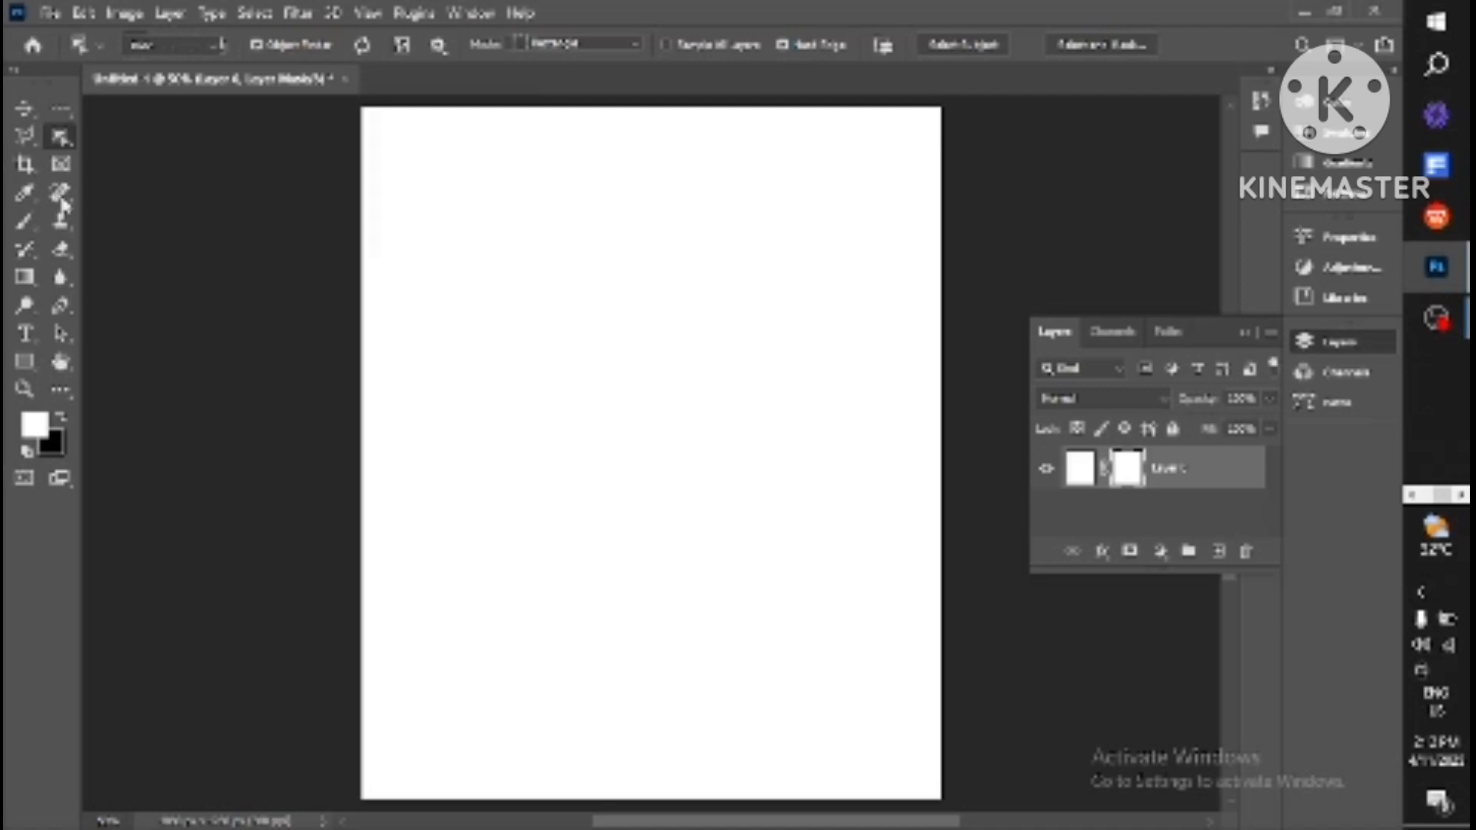
Draw a large rectangular marquee selection covering most of the canvas's upper three quarters
click(69, 117)
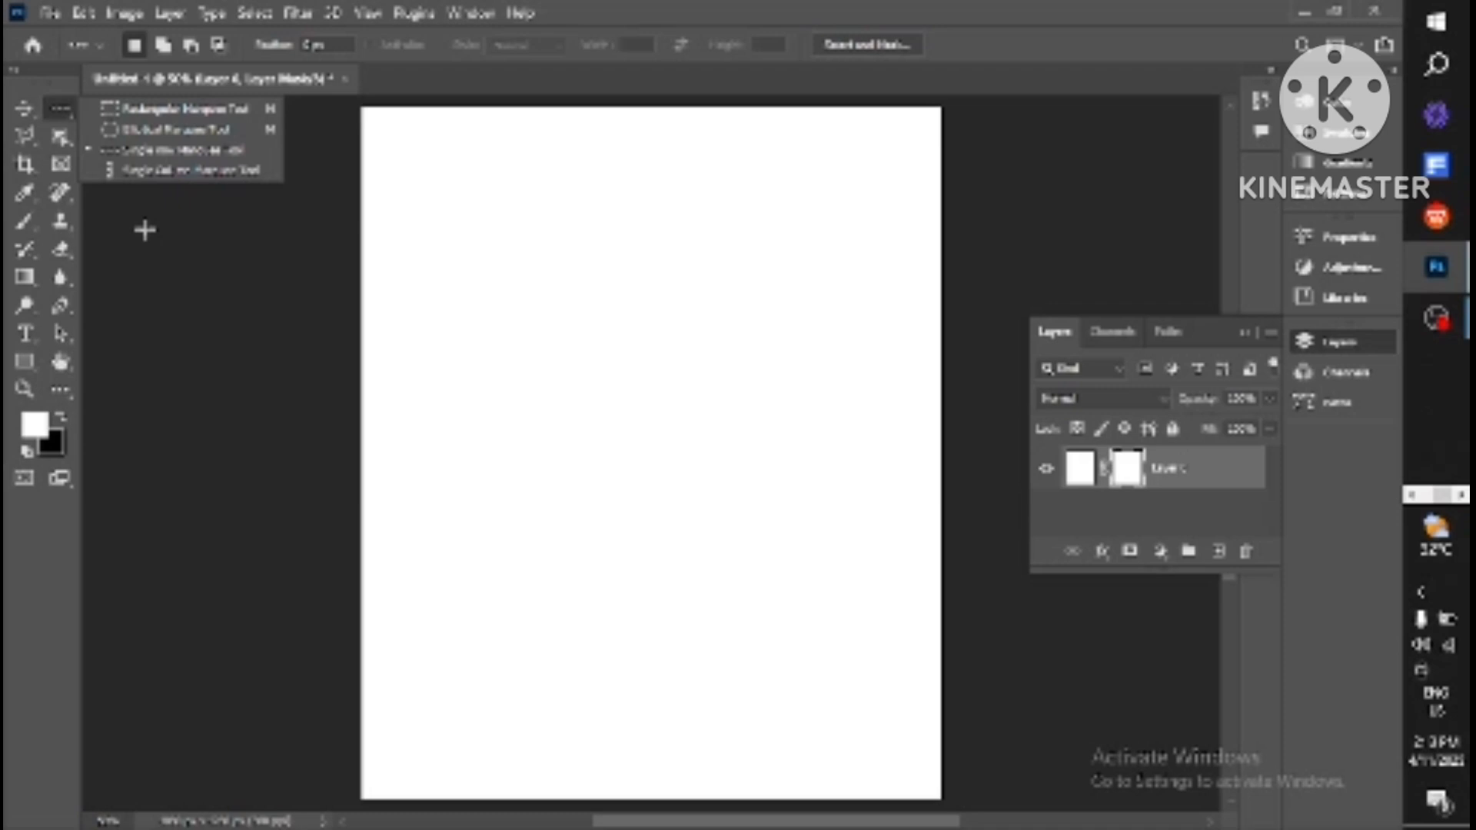
click(177, 109)
drag(422, 147, 897, 613)
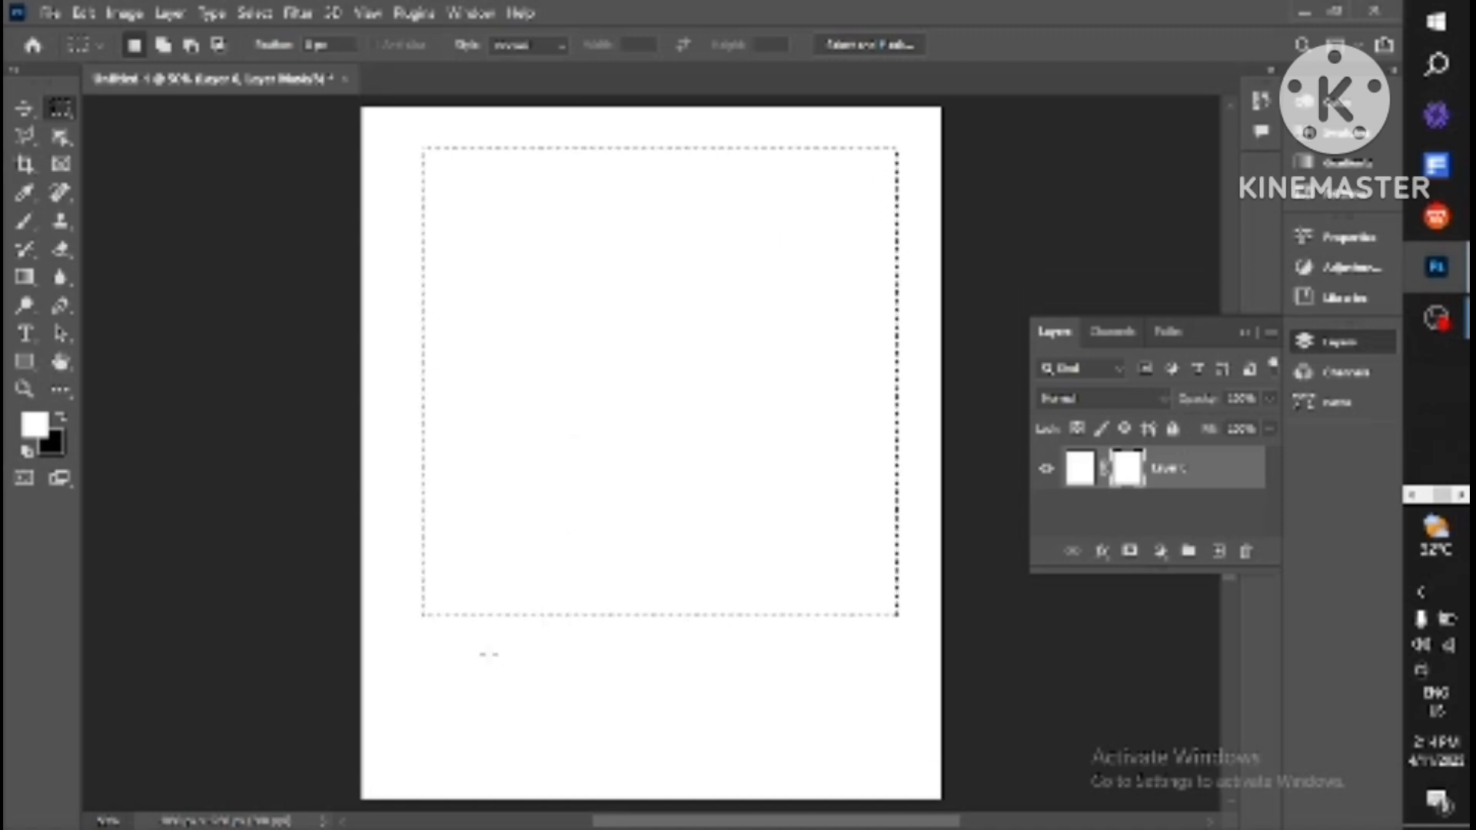
Move the rectangular selection's mask contents downward with the Move tool, opening a transparent strip above them
key(v)
drag(808, 213, 763, 308)
drag(751, 207, 766, 188)
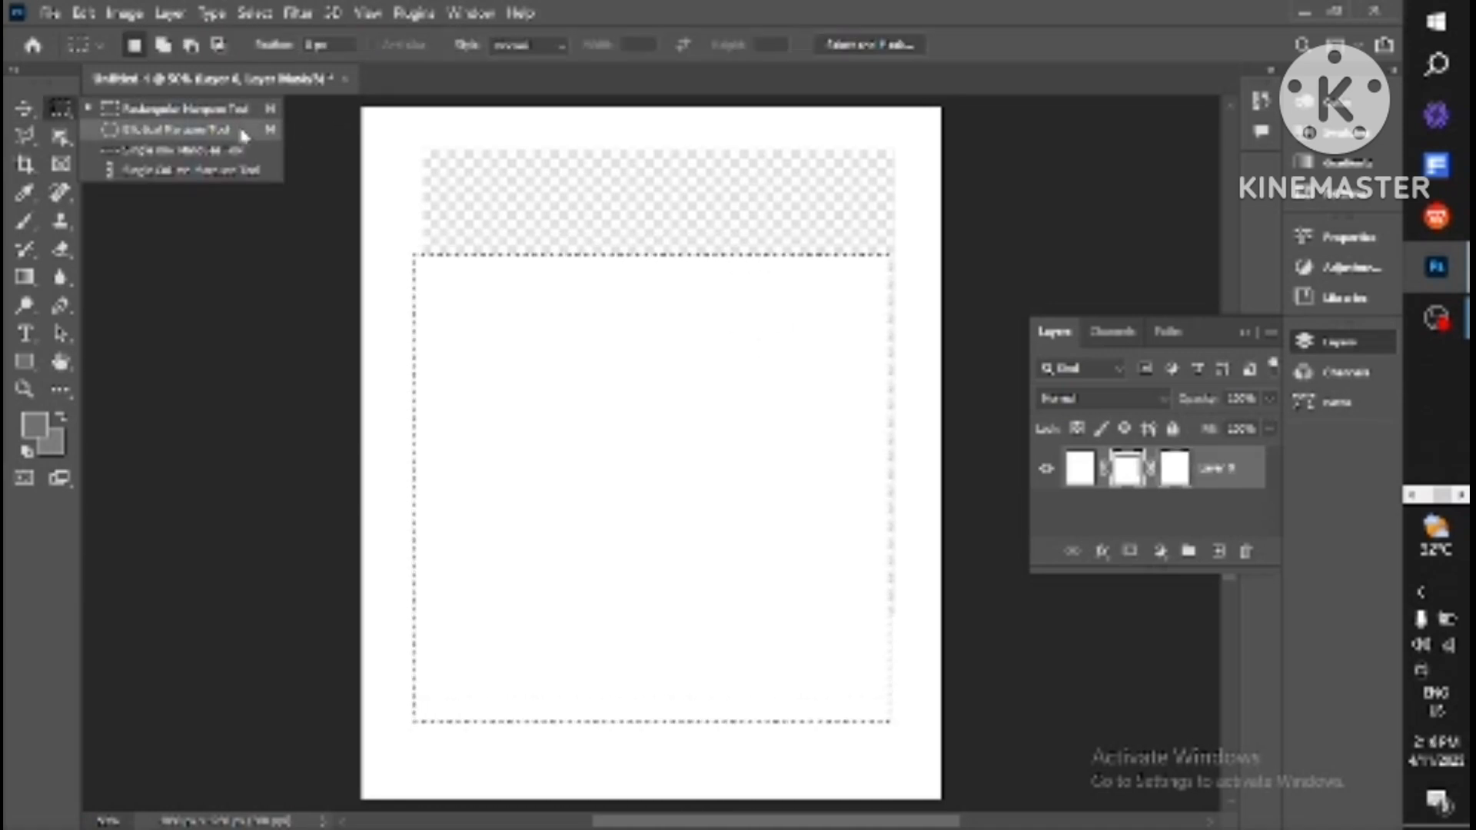
Shift the selected rectangle farther down and draw a nearly circular elliptical marquee selection on the lower middle of the canvas
click(238, 130)
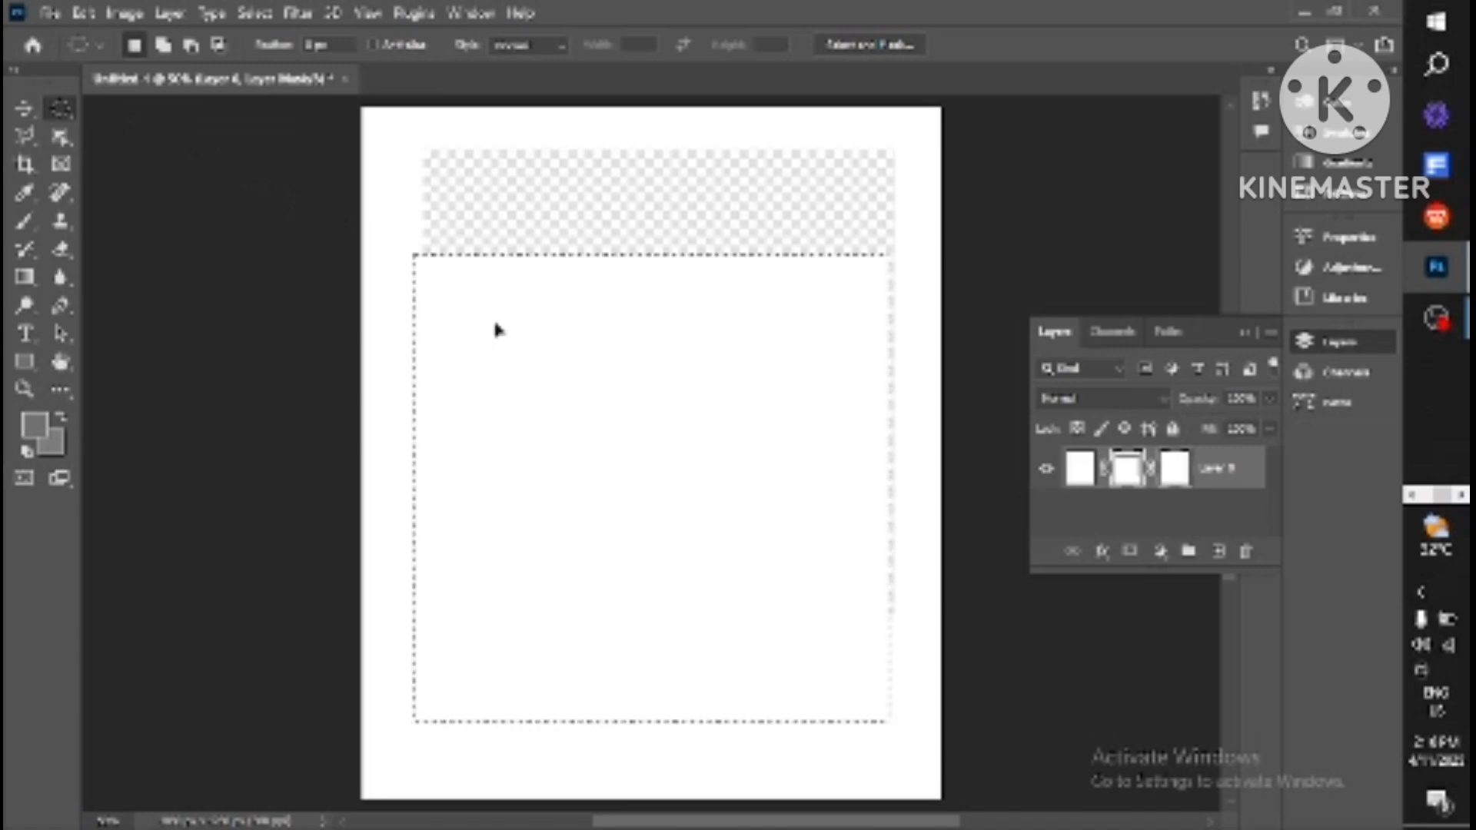
drag(494, 330, 575, 501)
drag(546, 230, 561, 233)
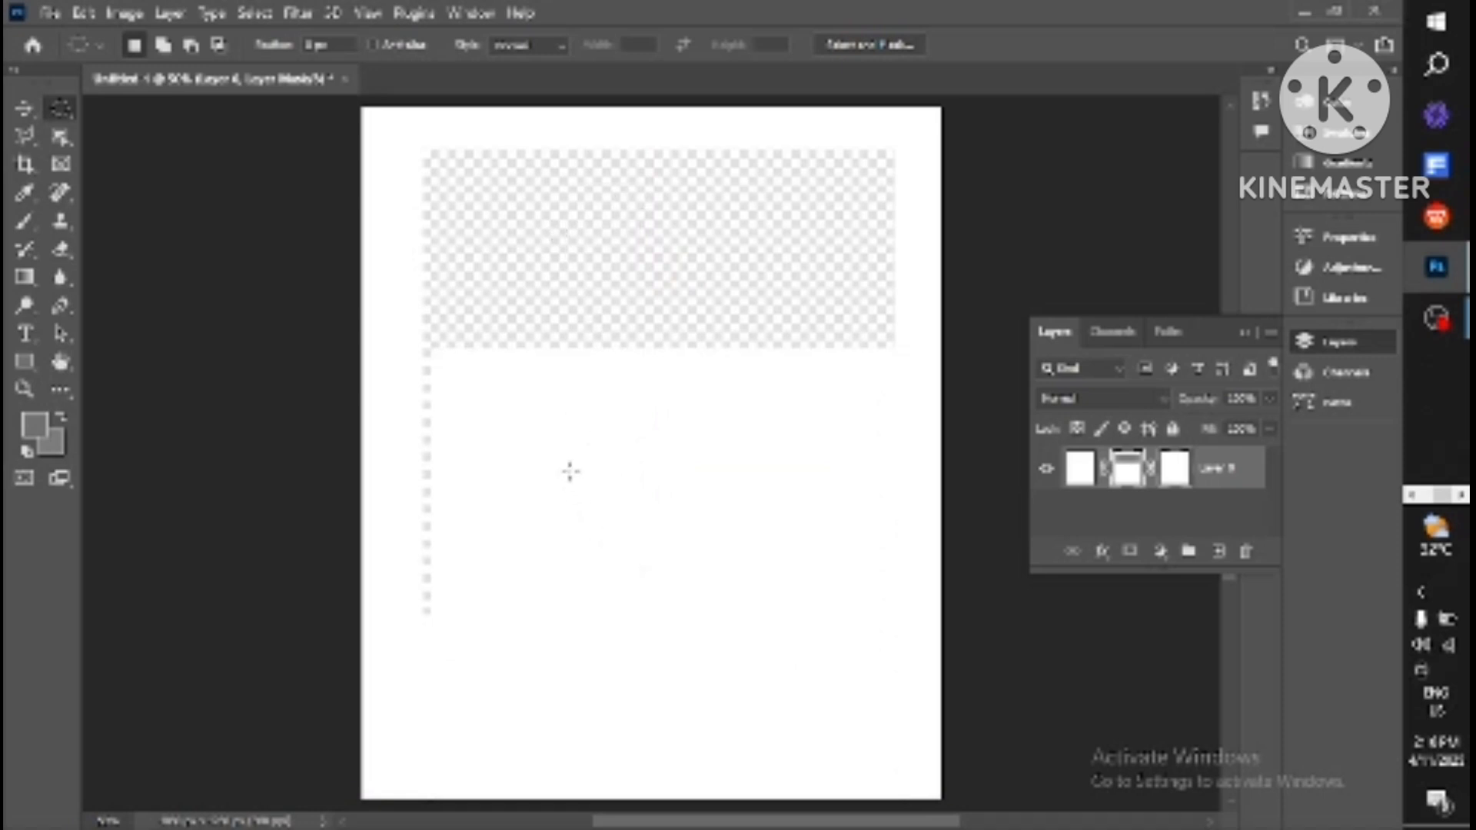
drag(568, 470, 806, 687)
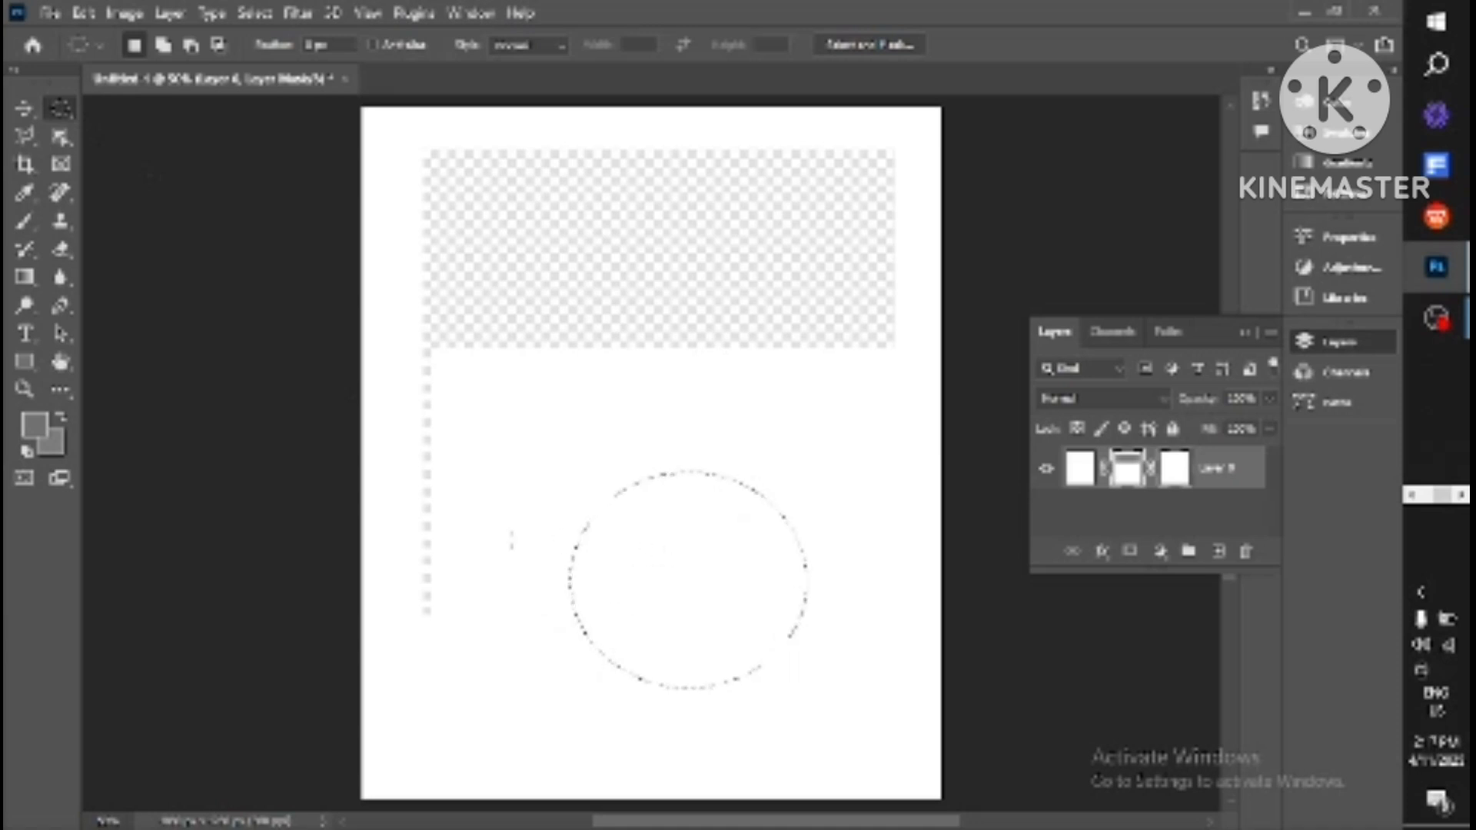
Move the circular selection's mask contents to the canvas's right edge and back to the upper left of their original spot
click(25, 109)
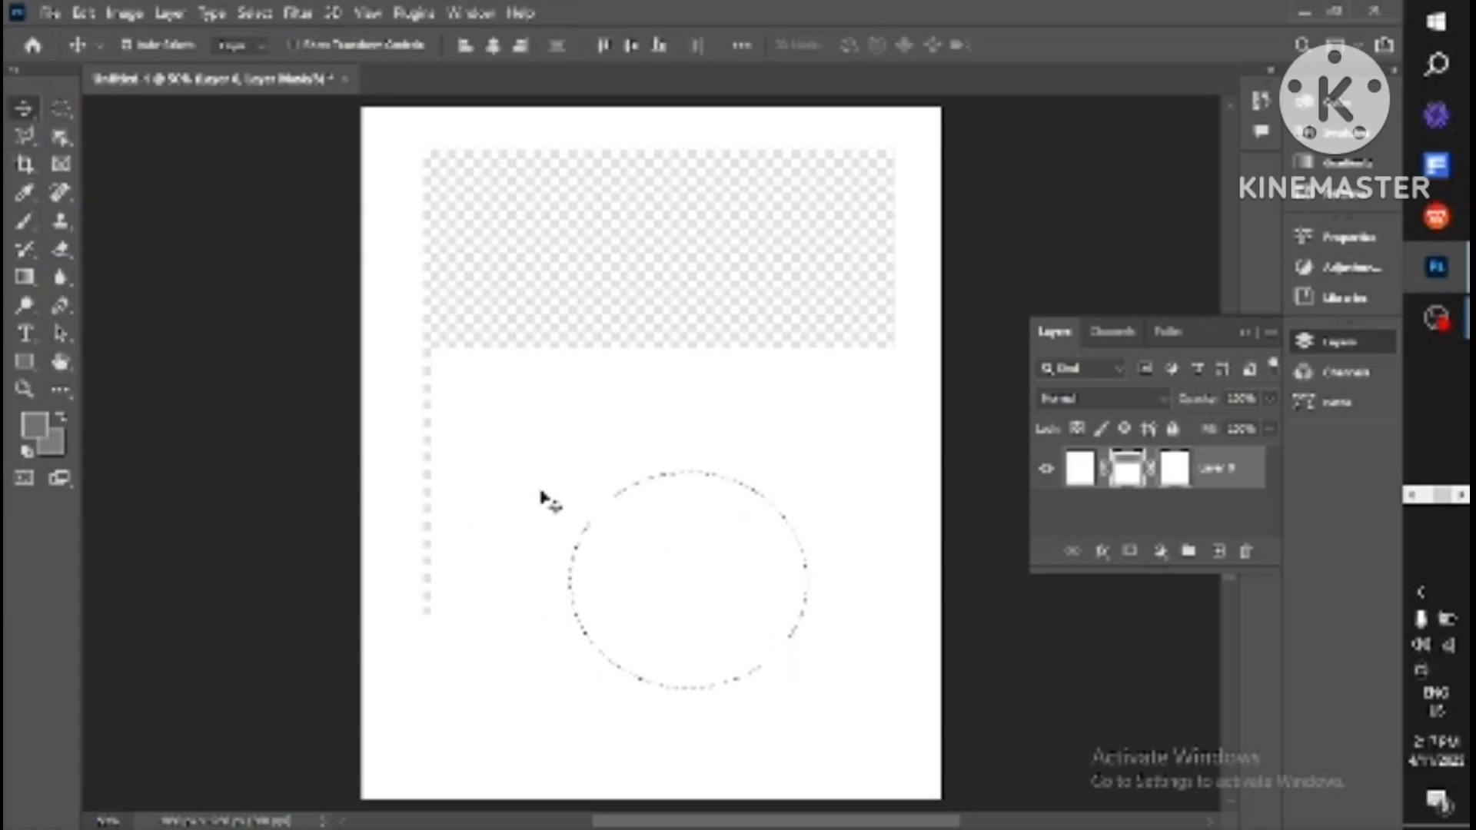
drag(653, 537, 826, 505)
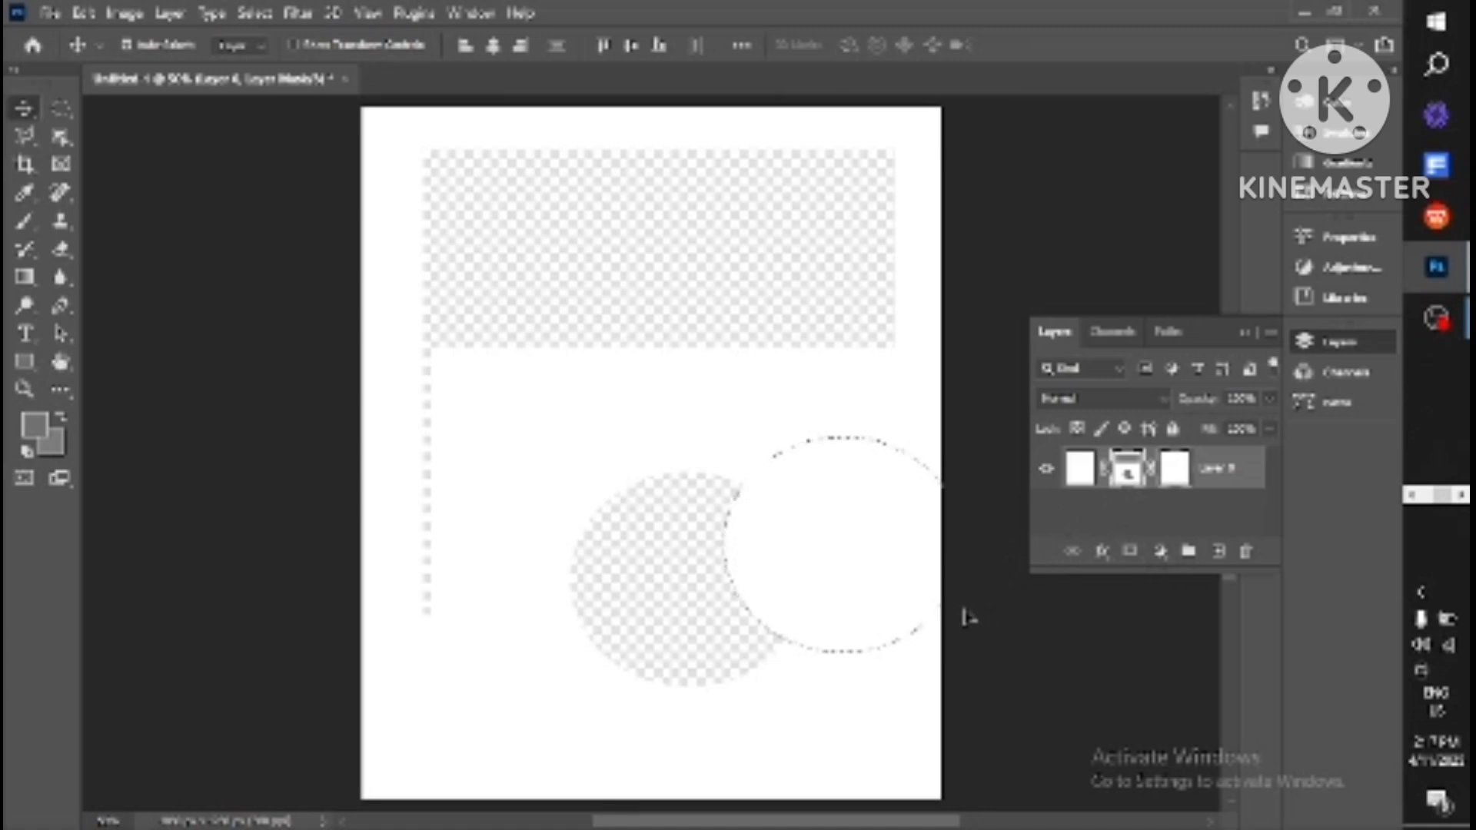
drag(781, 537, 529, 496)
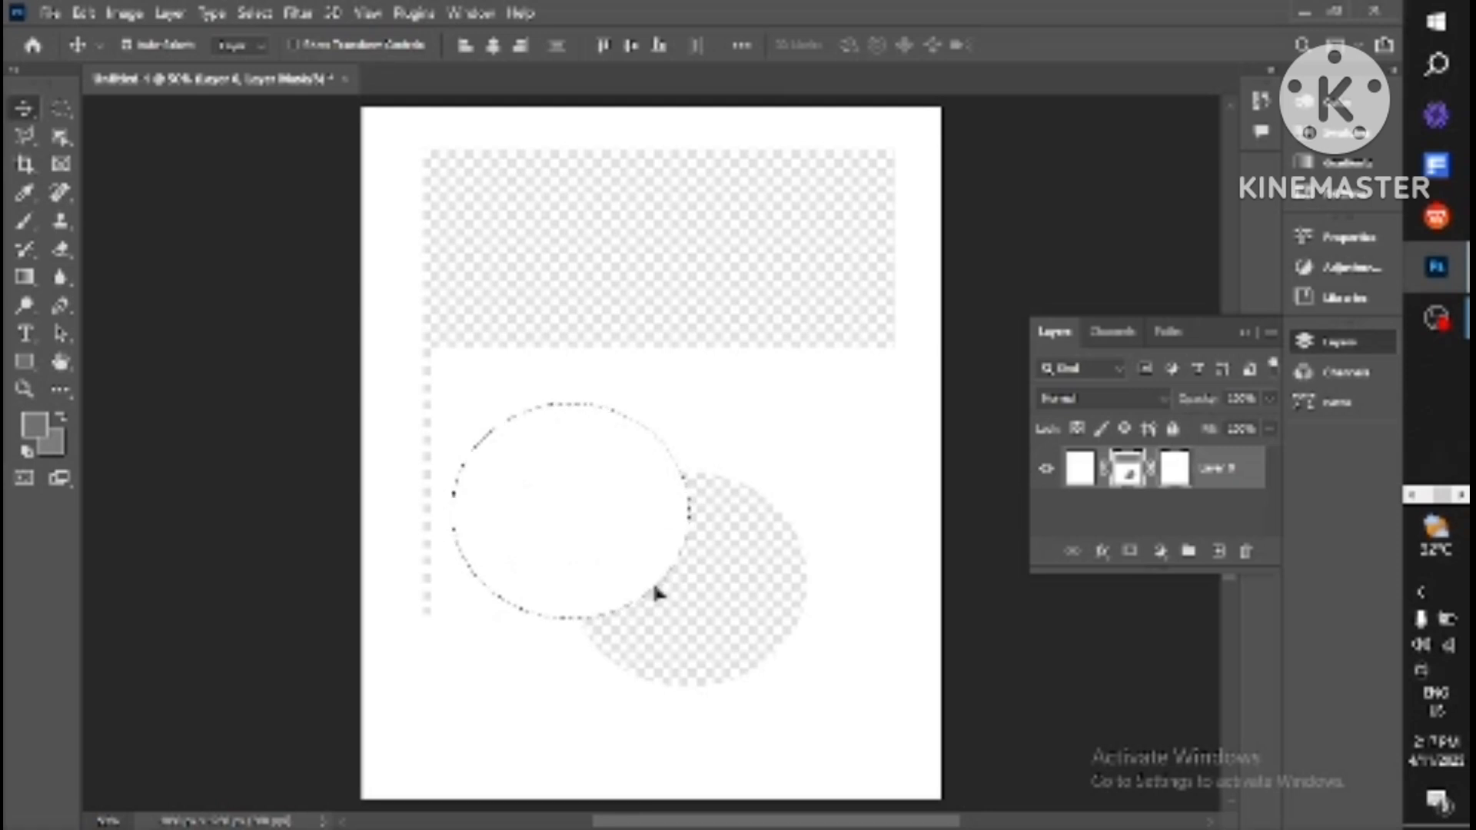